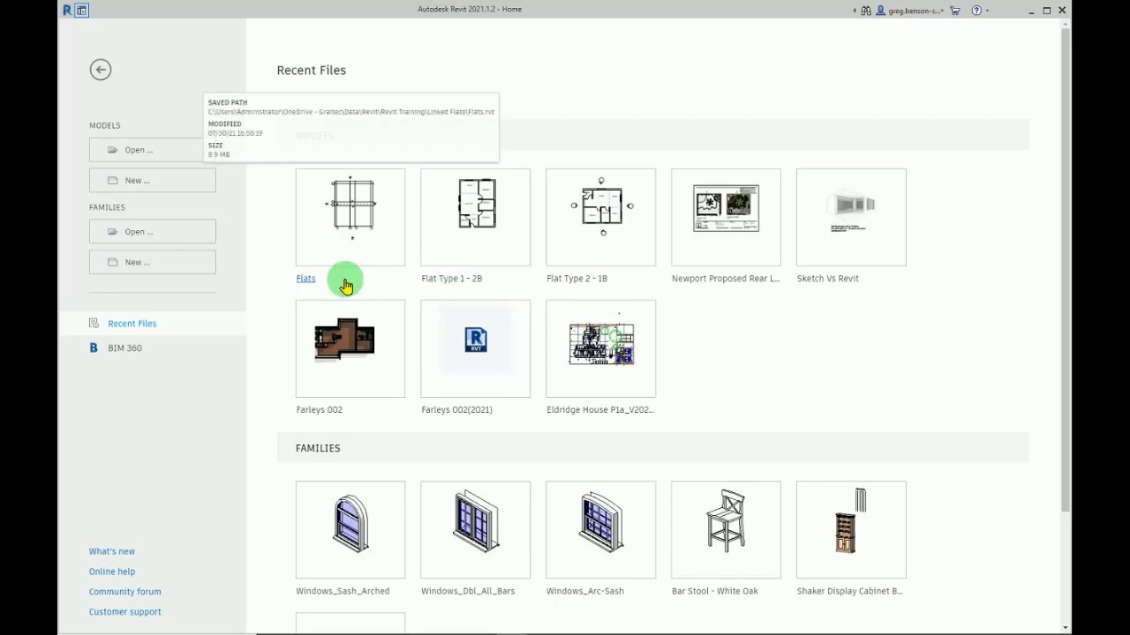
Open Flats.rvt and frame grids A–D and 1–3 of the Option A ground floor plan
click(307, 282)
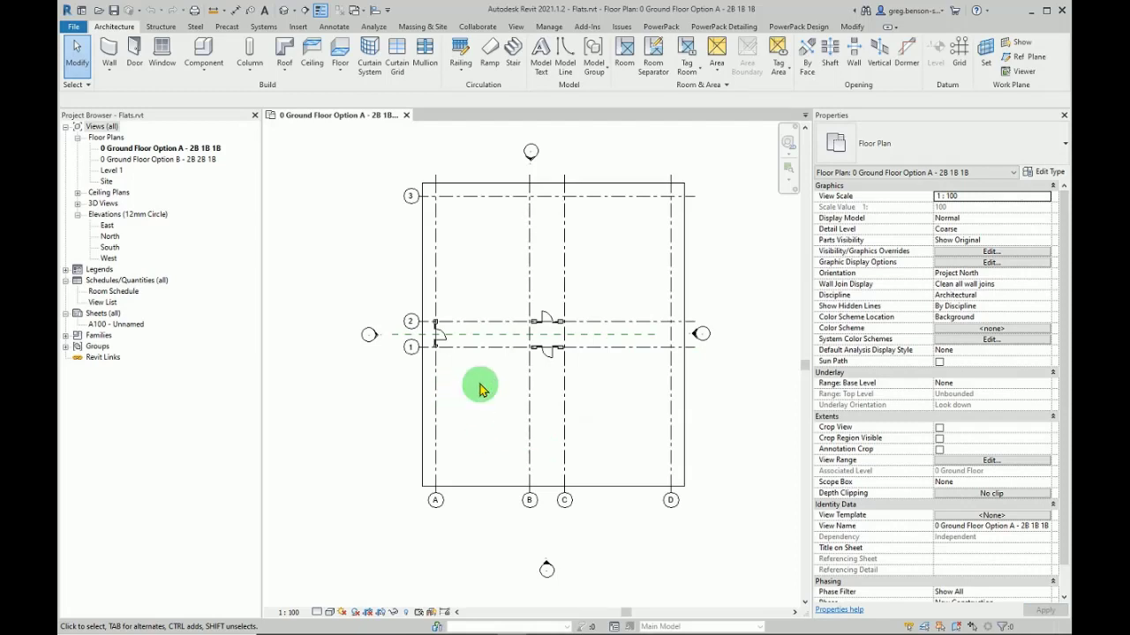
scroll(487, 374, up, 5)
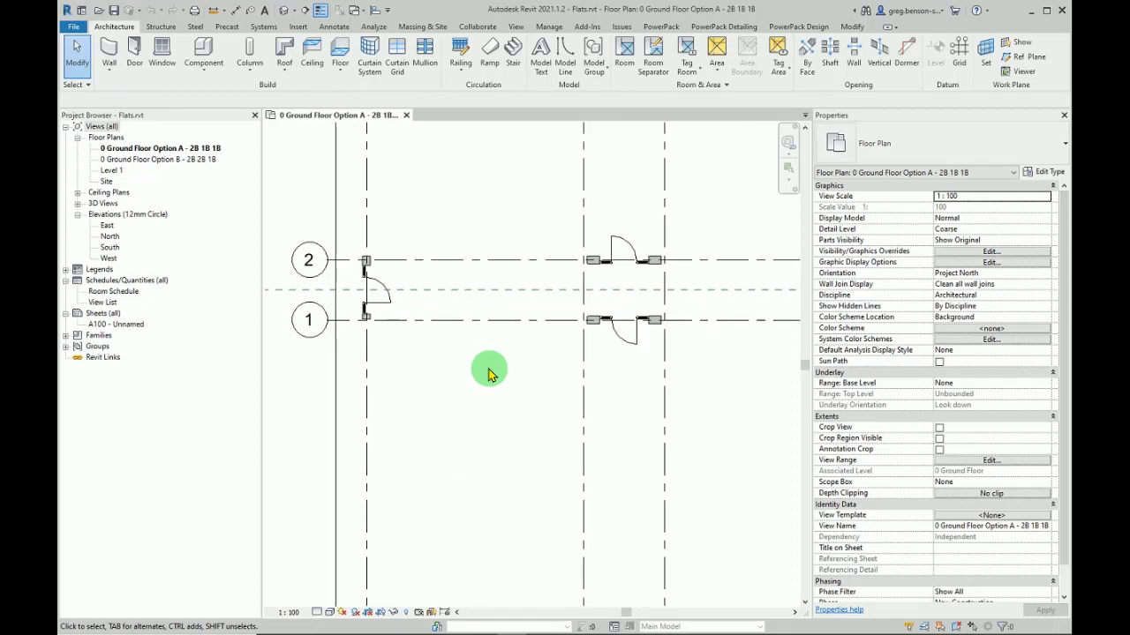
scroll(488, 372, down, 5)
middle_drag(641, 403, 602, 411)
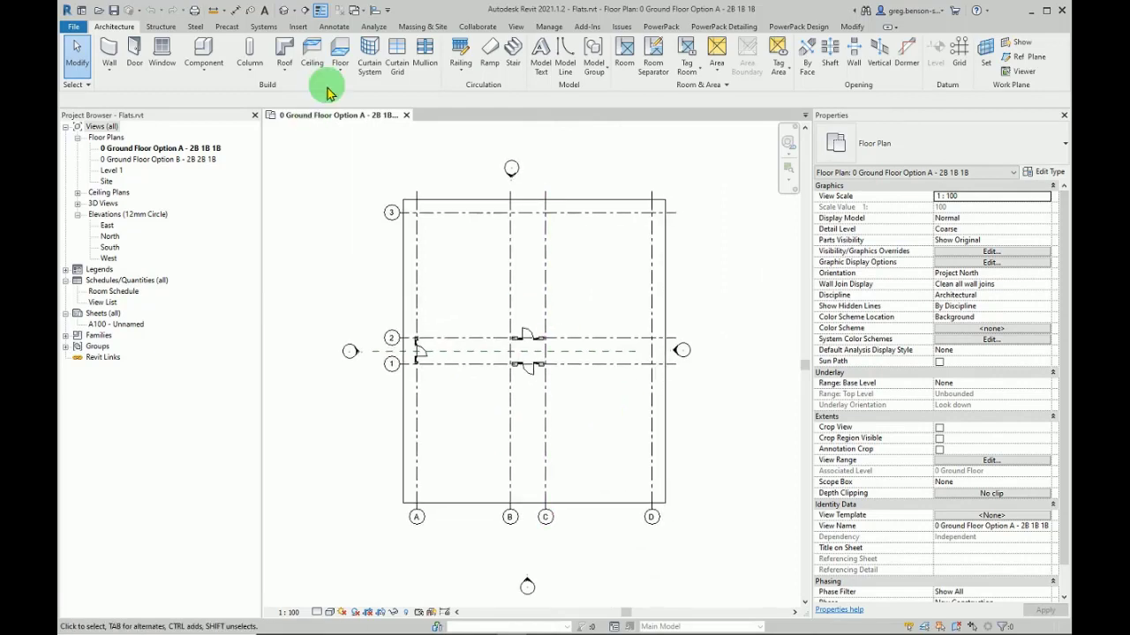
Link Flat Type 1 - 2B.rvt into the ground floor plan
click(297, 26)
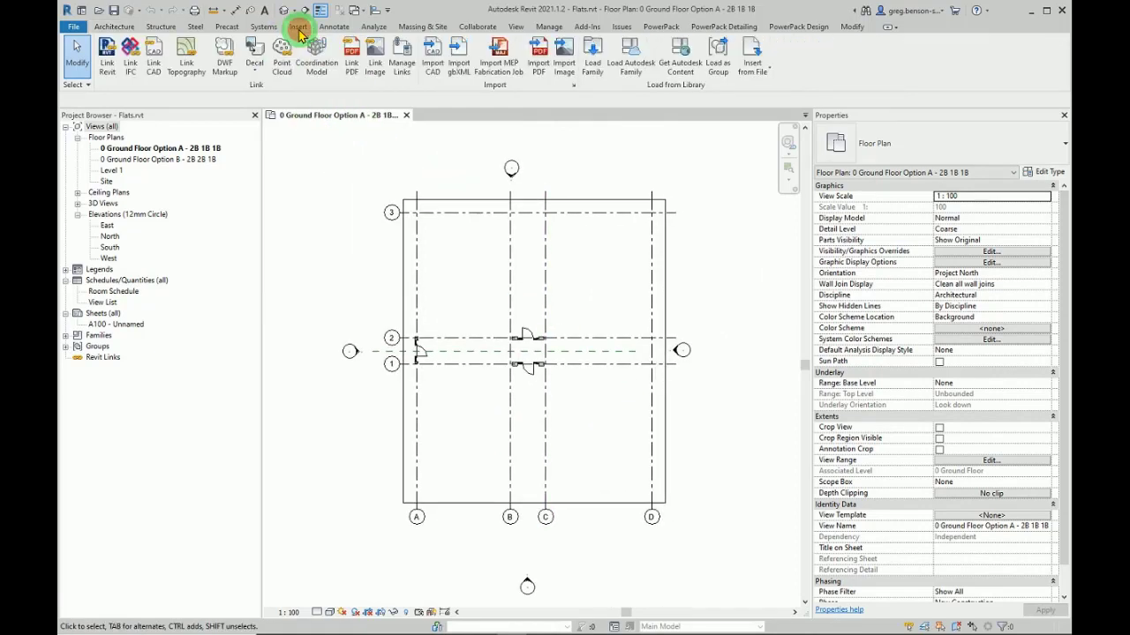
click(107, 69)
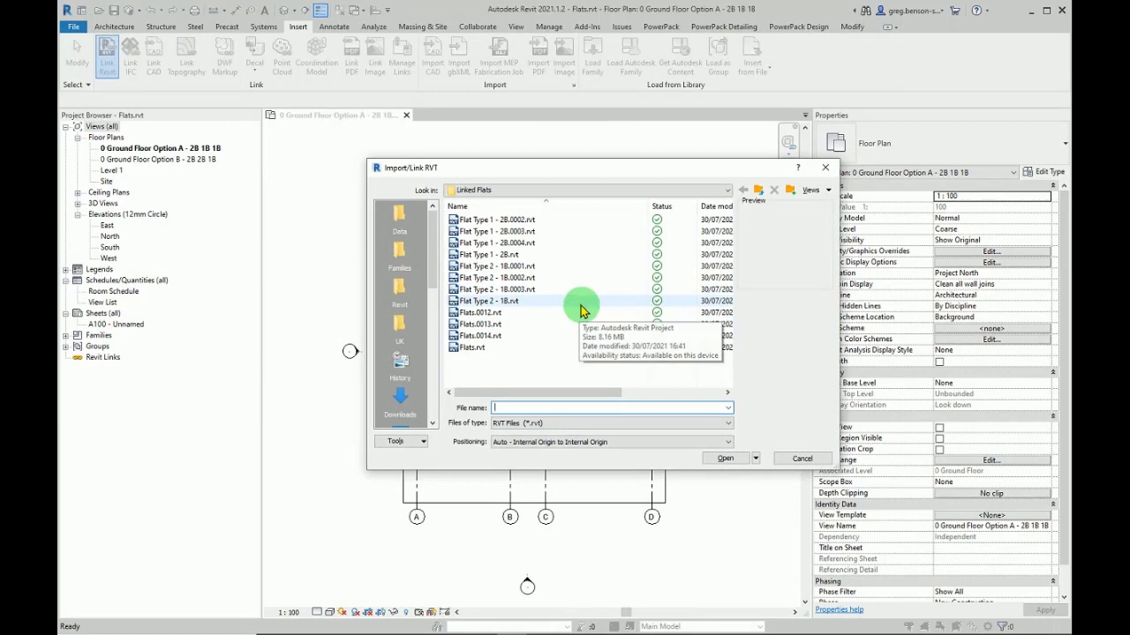
click(469, 258)
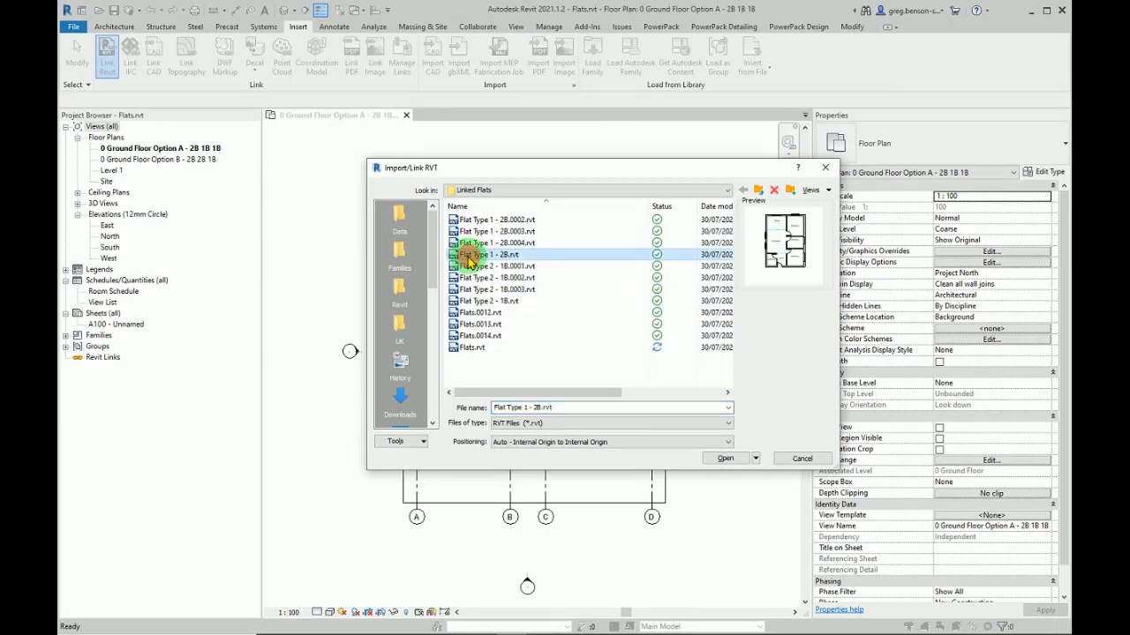
click(724, 460)
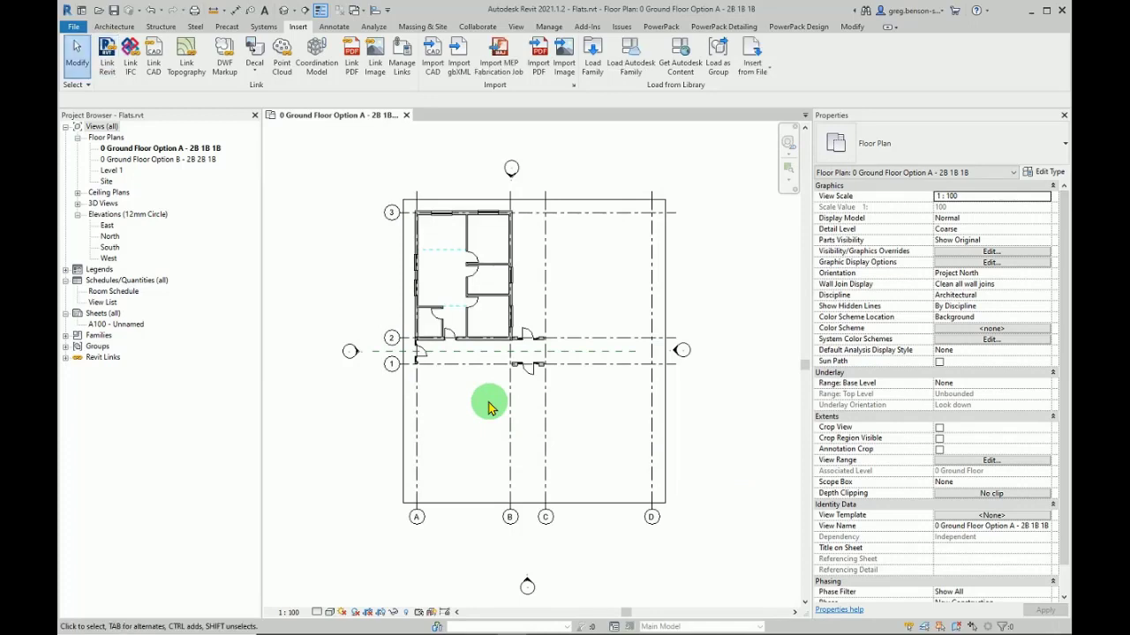
Link Flat Type 2 - 1B.rvt into the plan as a second flat
click(107, 71)
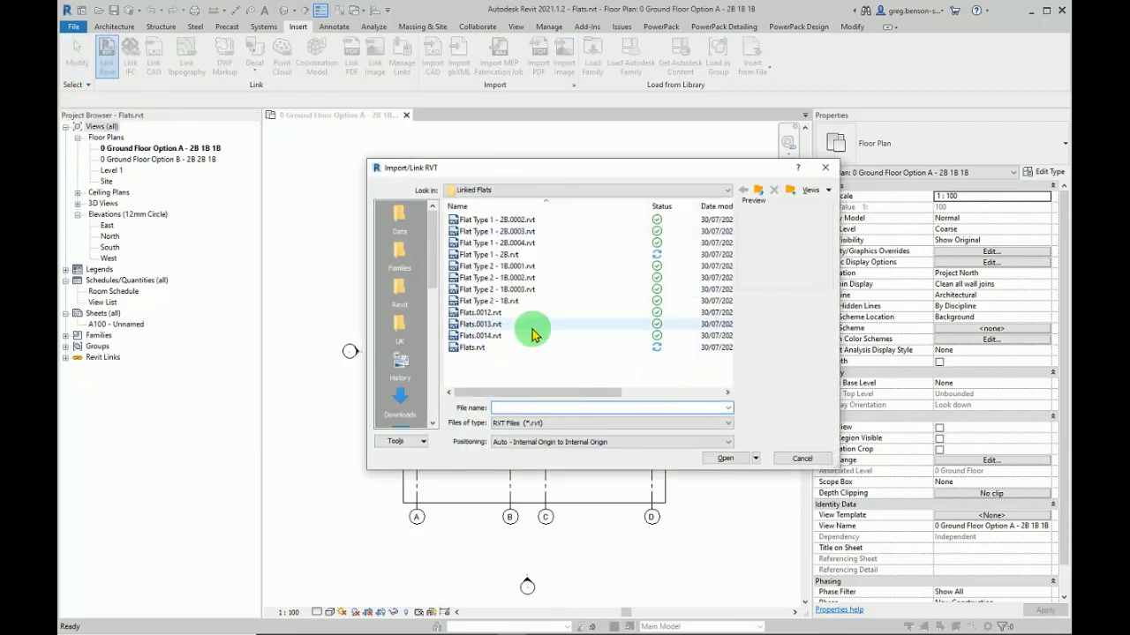
click(477, 301)
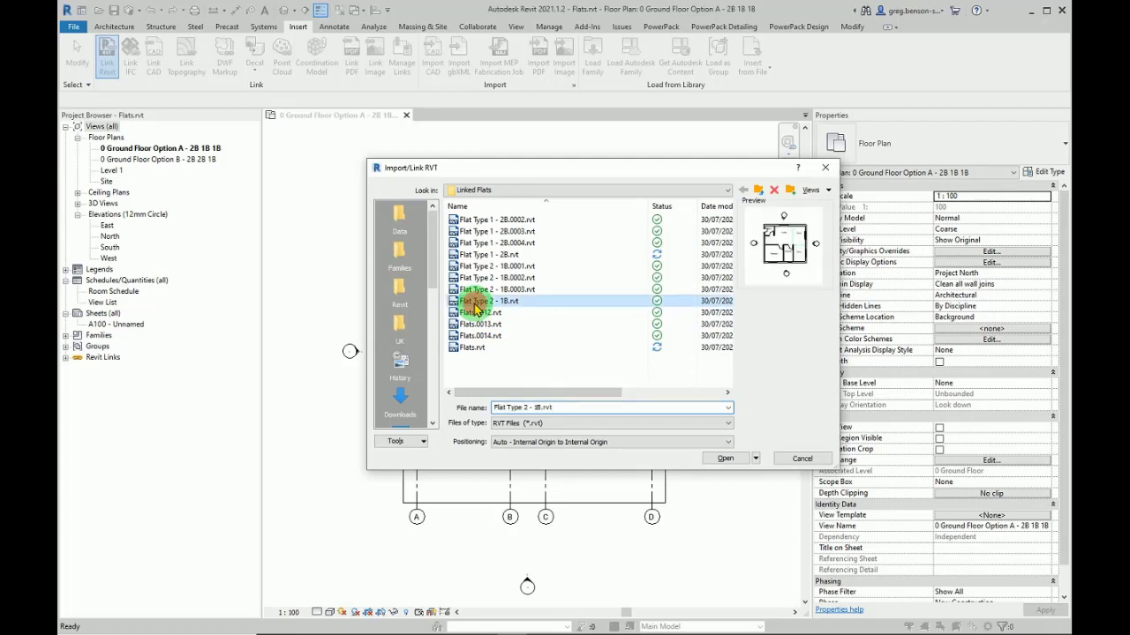
click(724, 458)
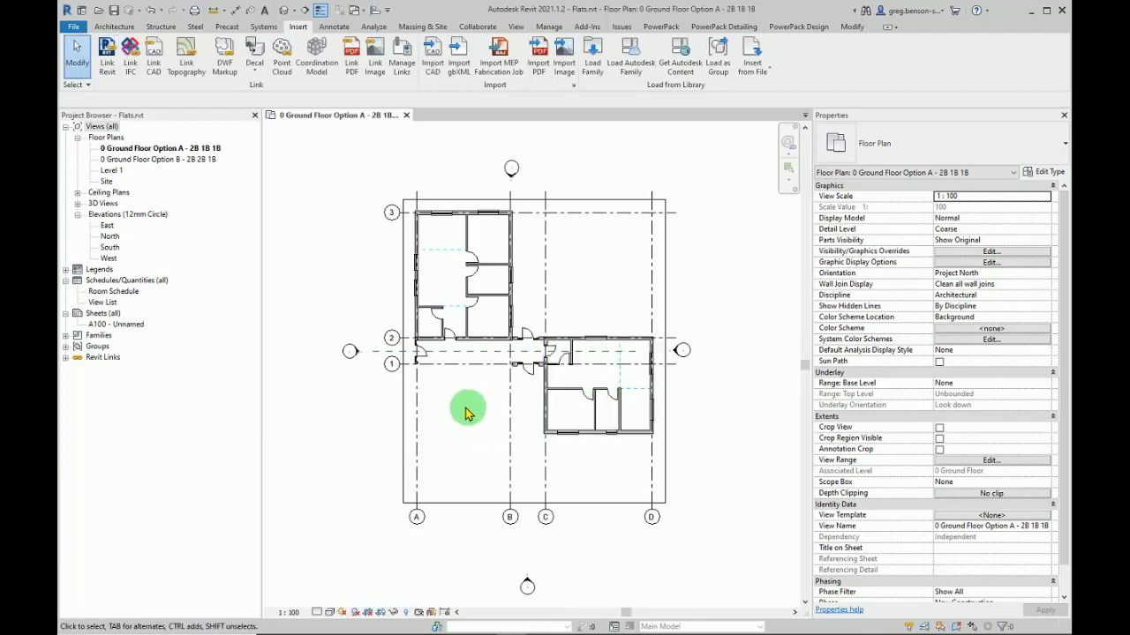
Mirror a copy of the Flat Type 1 - 2B link across the centre reference plane, then zoom in
click(470, 292)
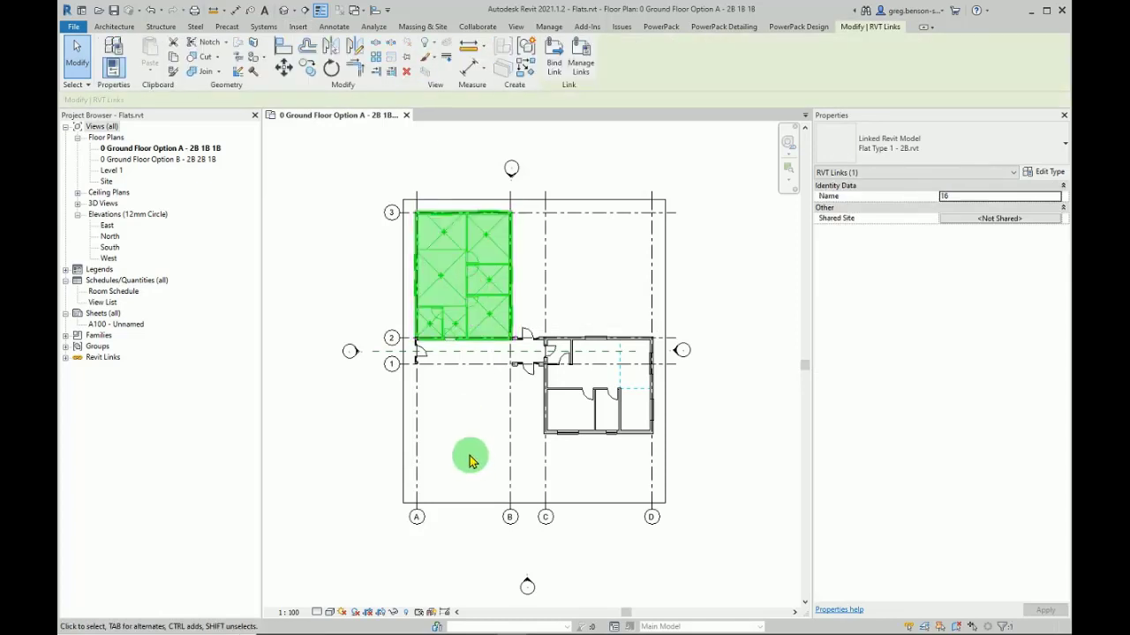
click(331, 46)
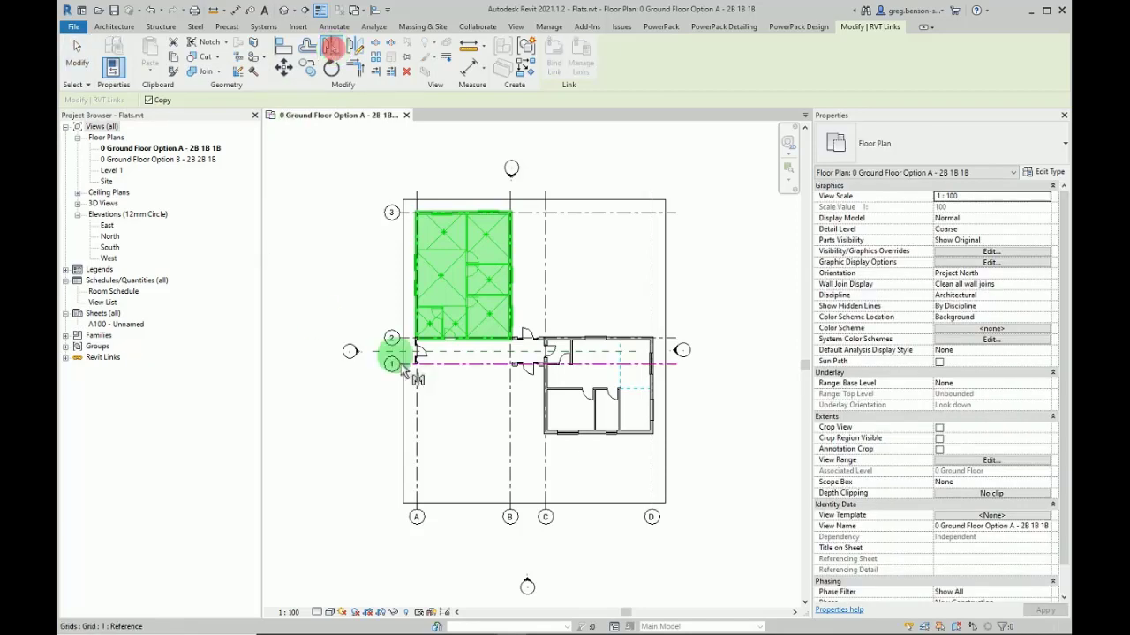
click(459, 356)
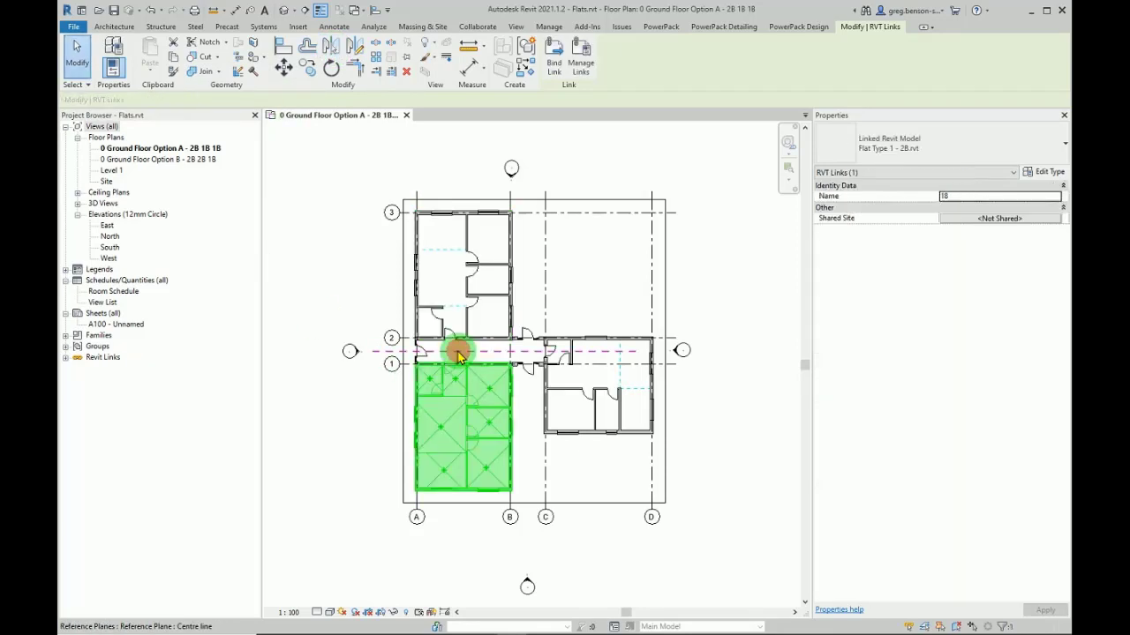
click(343, 433)
scroll(371, 304, up, 3)
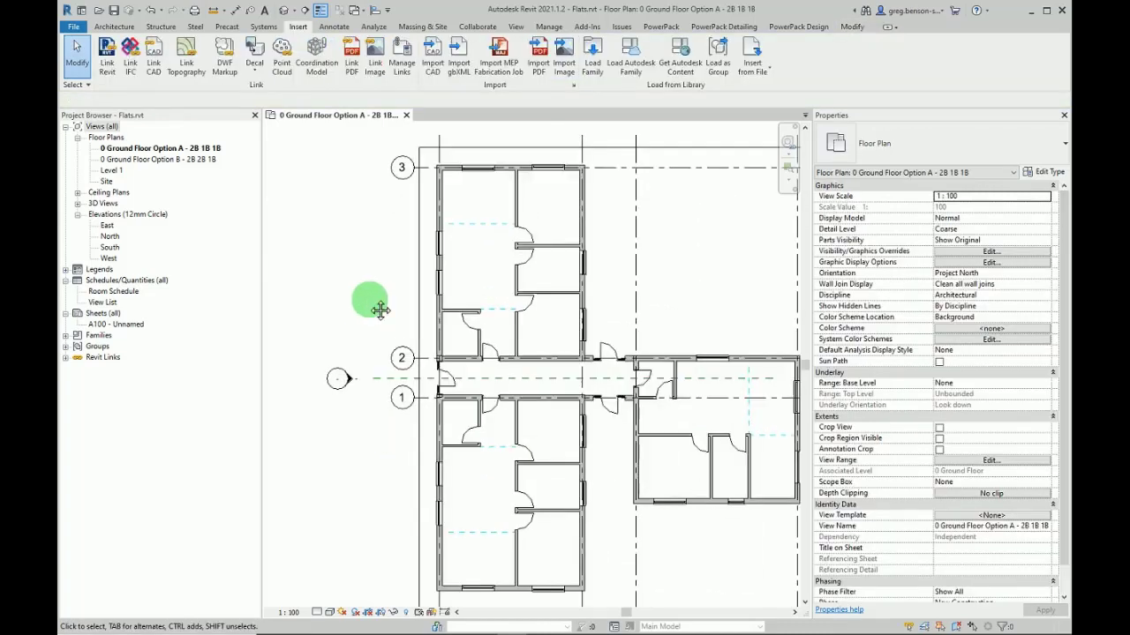
middle_drag(378, 308, 316, 307)
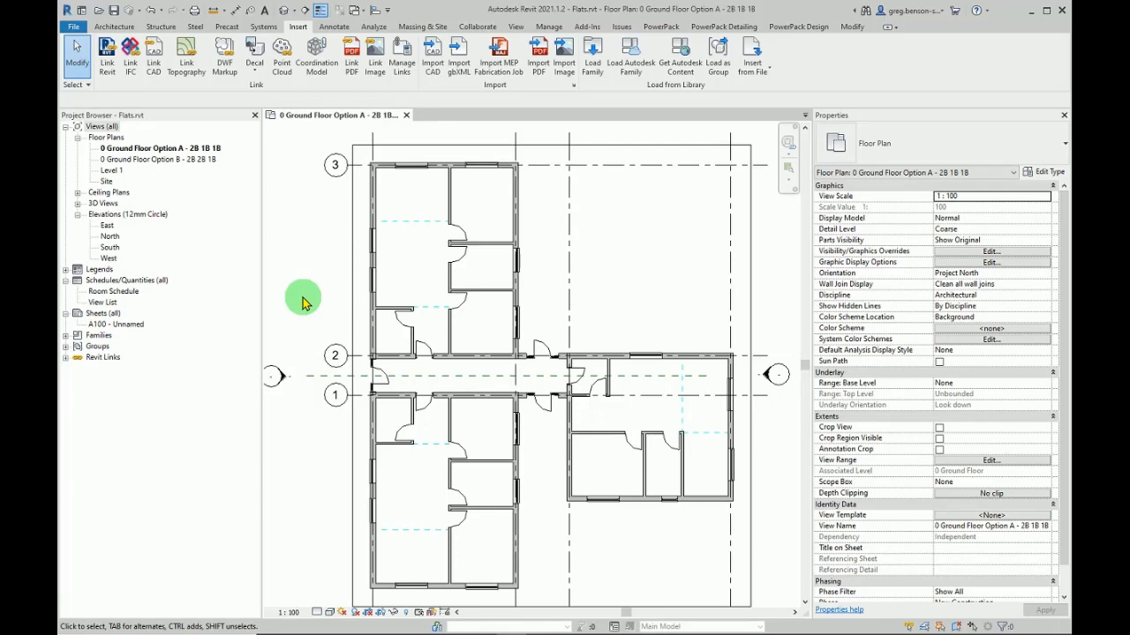
Set the Flat Type 1 - 2B link to Custom display using linked view Floor Plan: Level 0
key(v)
key(v)
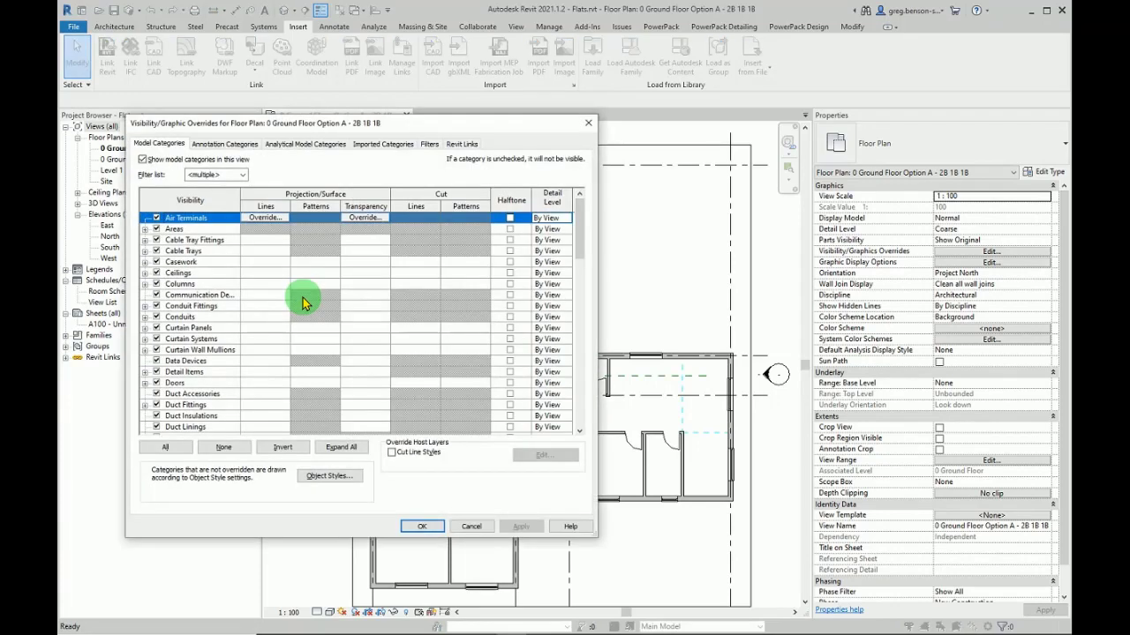
click(461, 145)
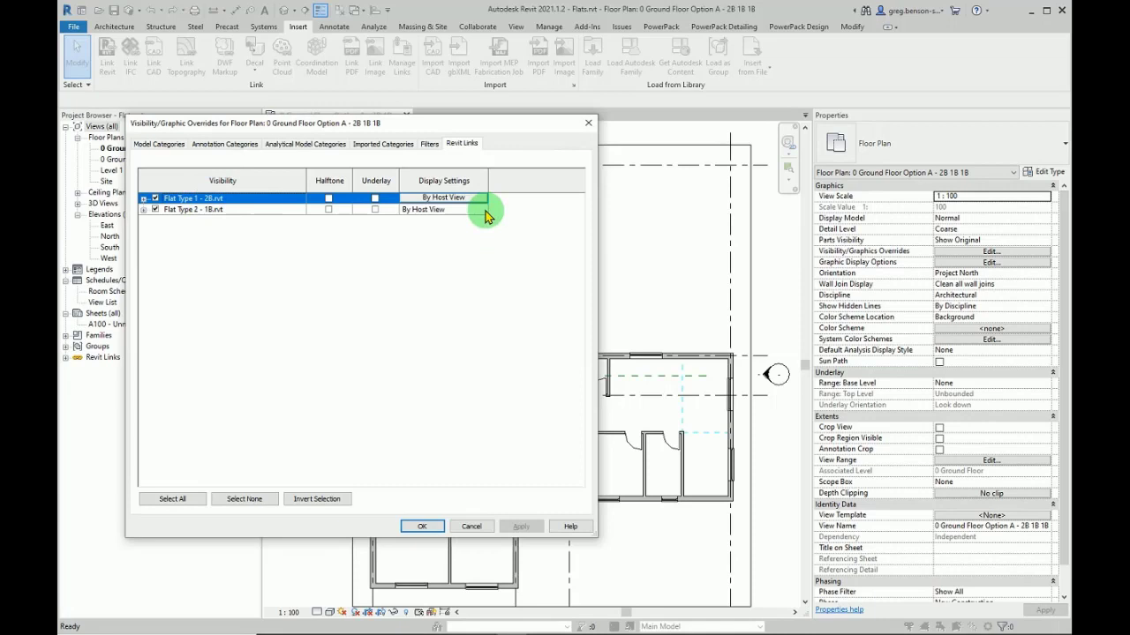
click(458, 199)
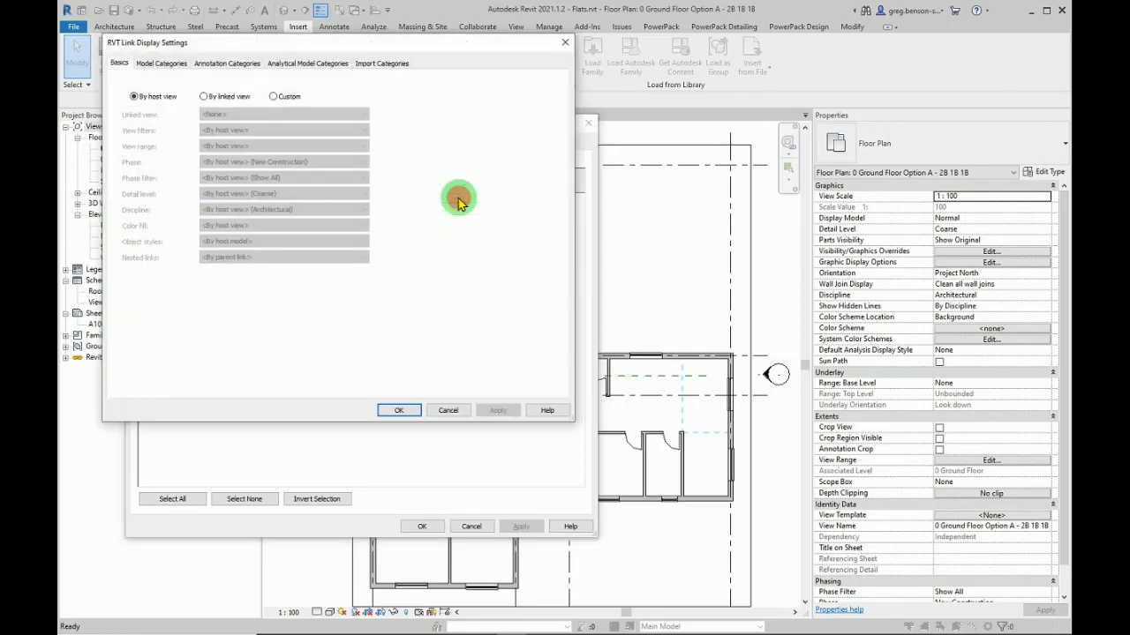
click(272, 96)
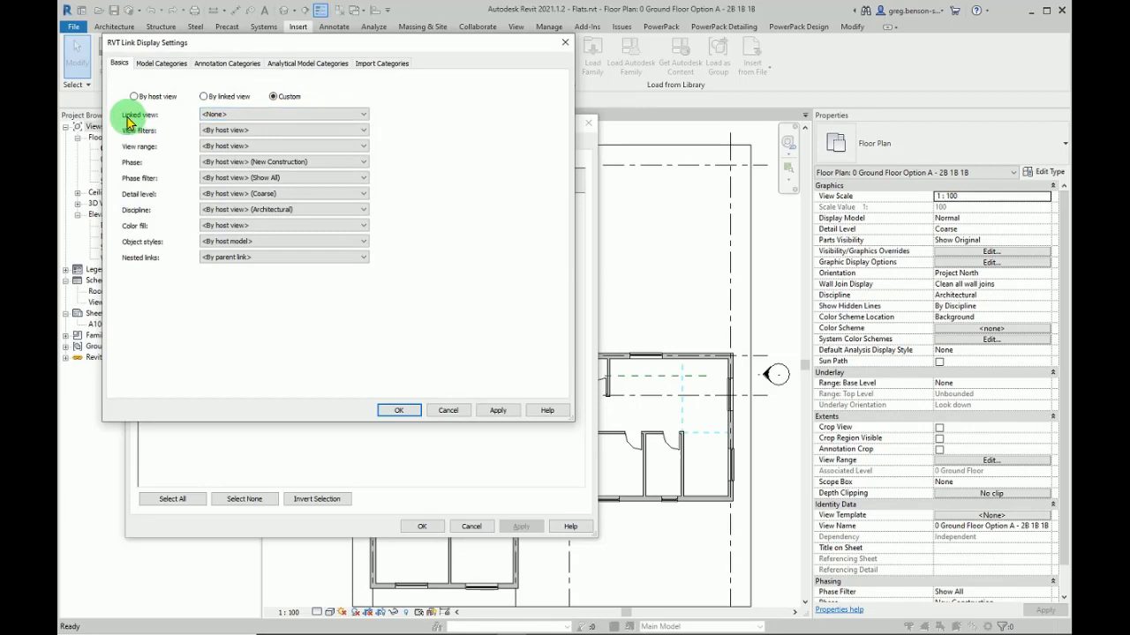
click(269, 116)
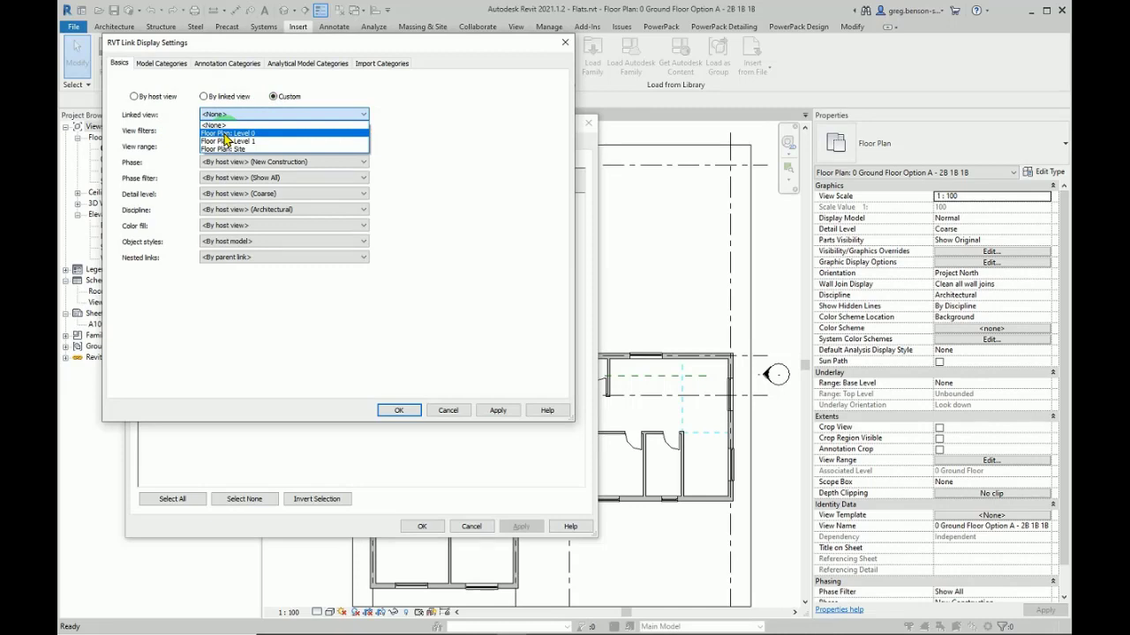
click(225, 133)
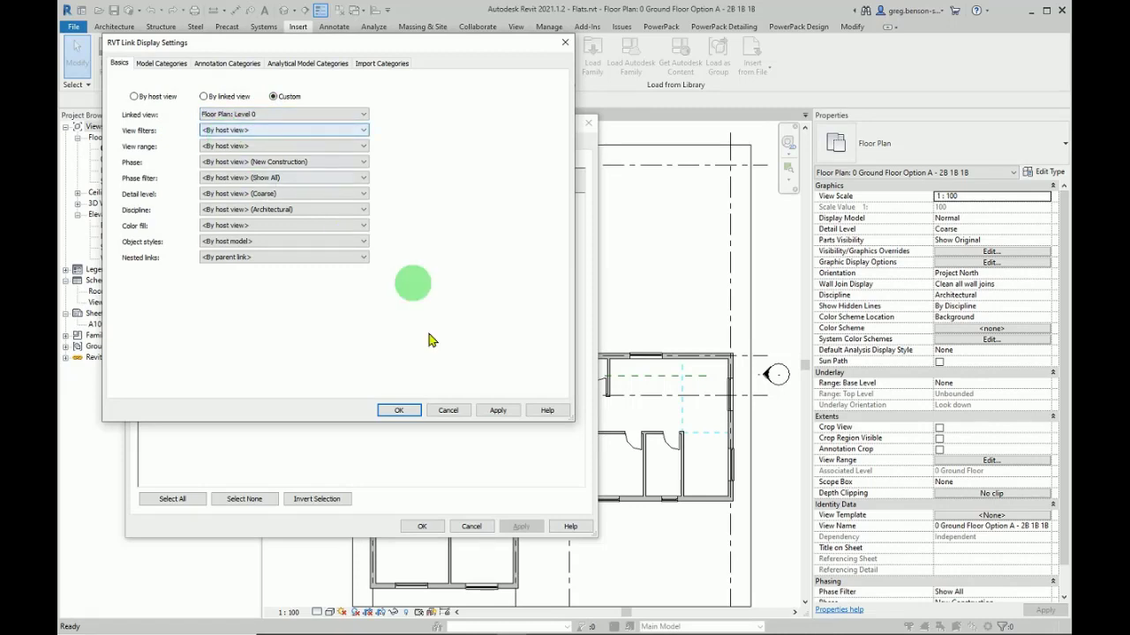
click(495, 410)
click(404, 412)
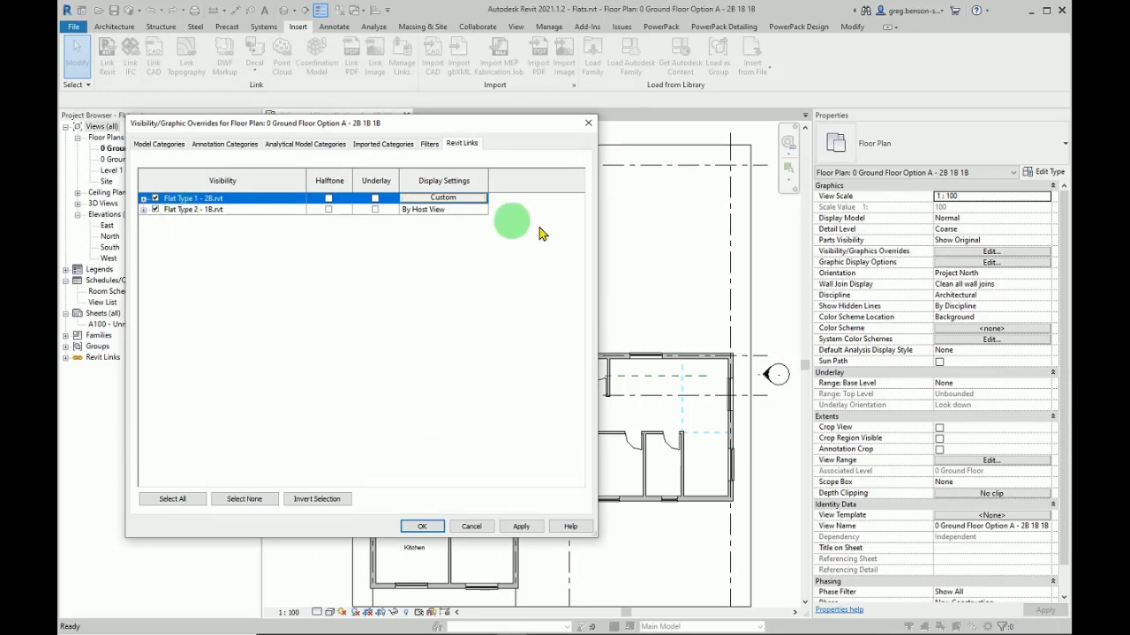
Give Flat Type 2 - 1B the same Custom Level 0 linked view and apply the changes
click(455, 210)
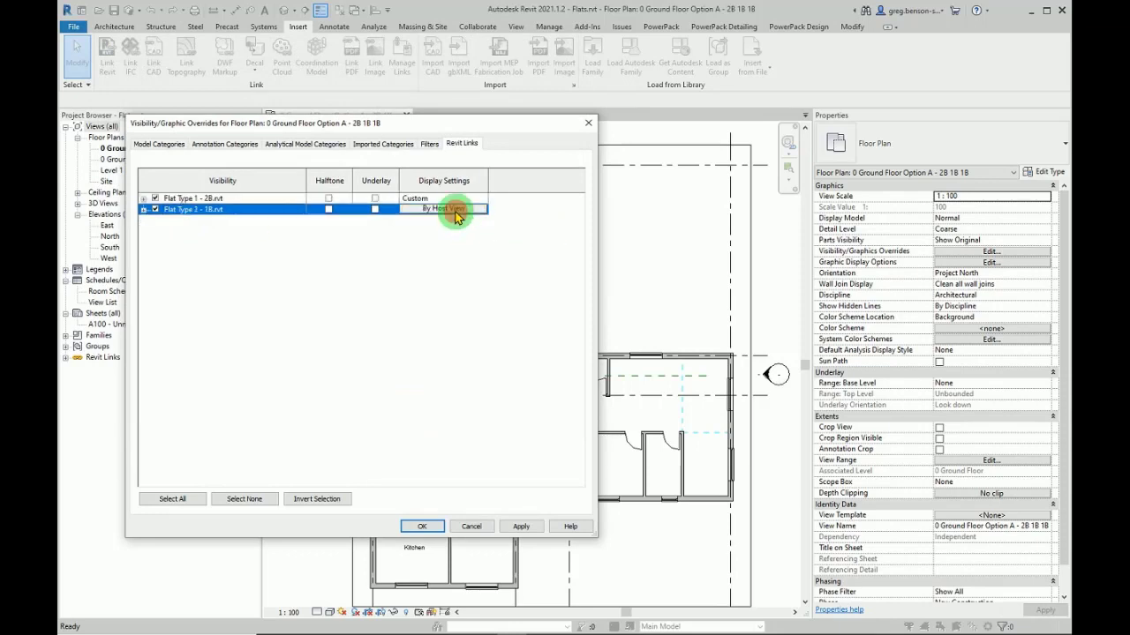
click(454, 212)
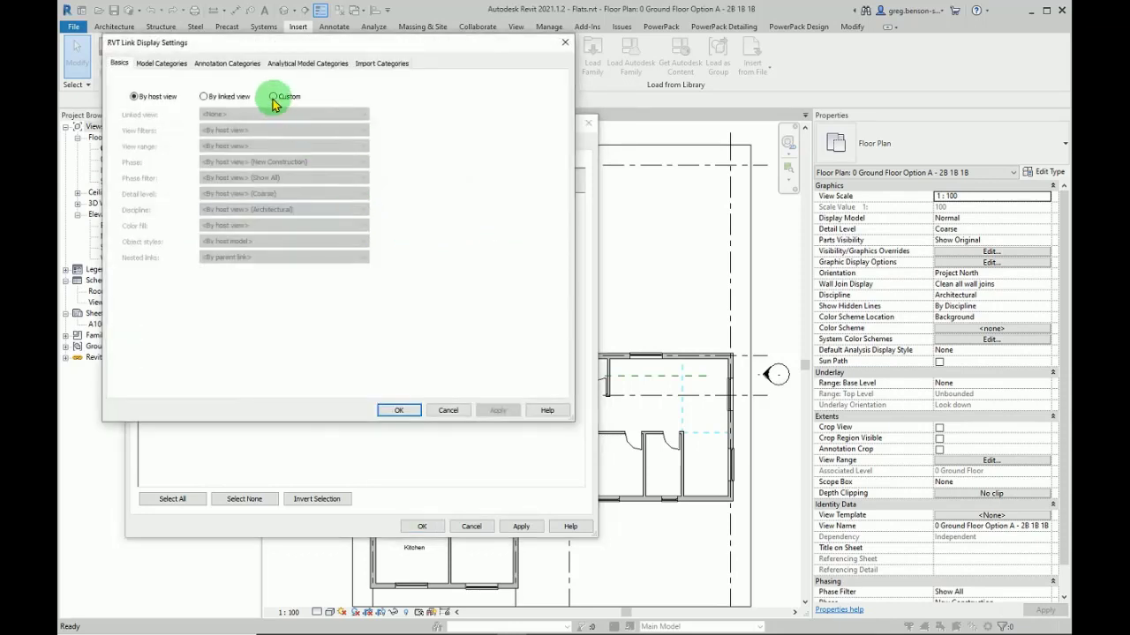
click(273, 97)
click(296, 113)
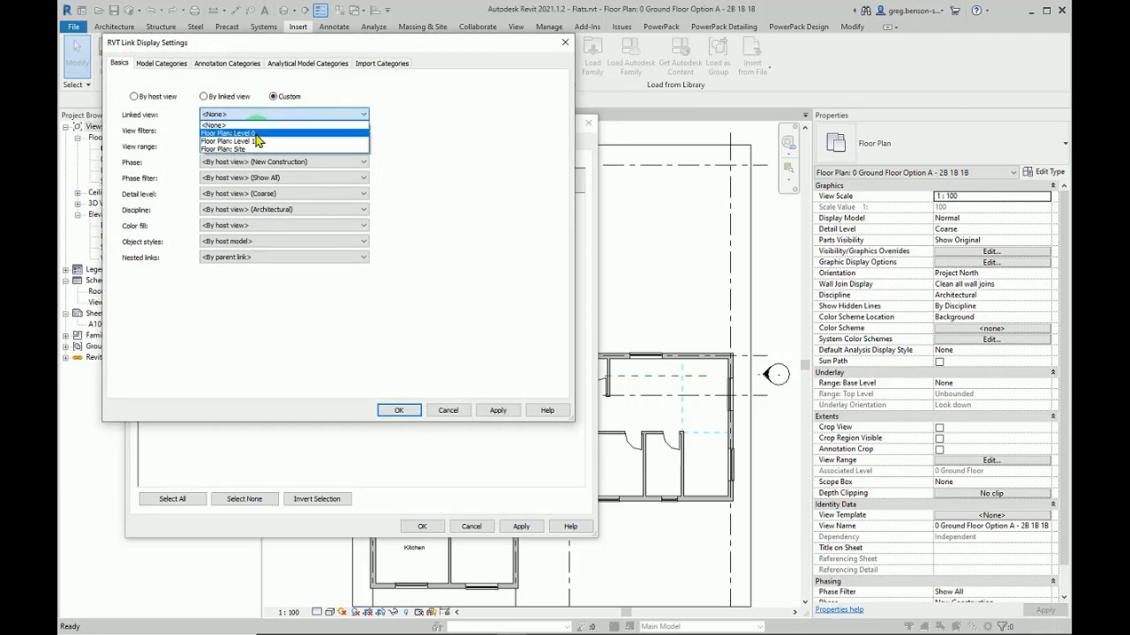
click(256, 134)
click(398, 411)
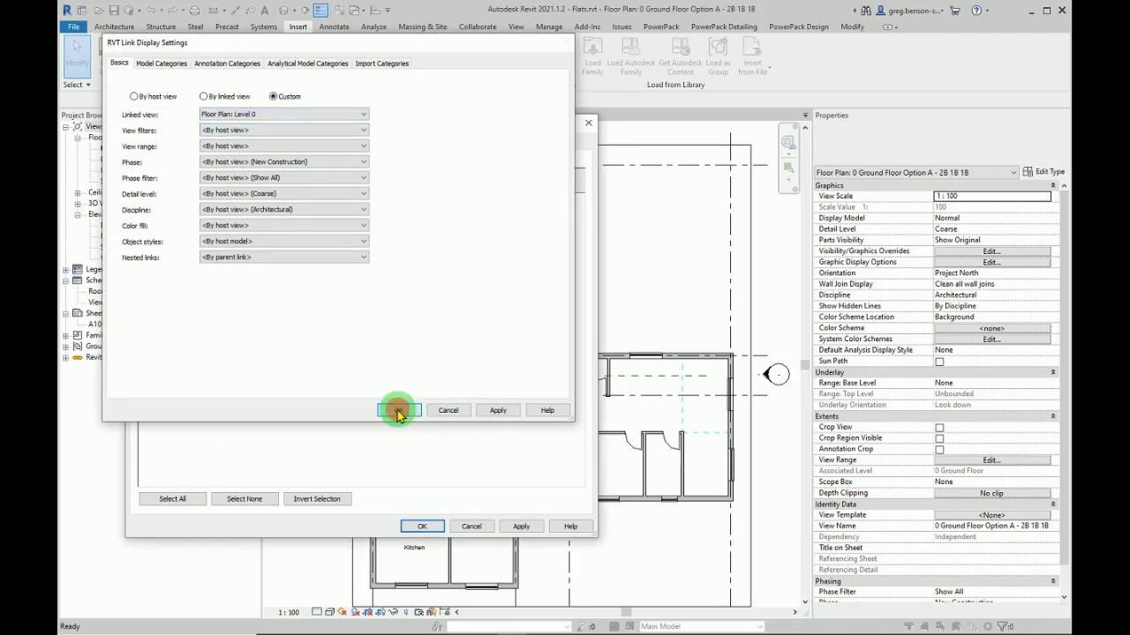
click(520, 526)
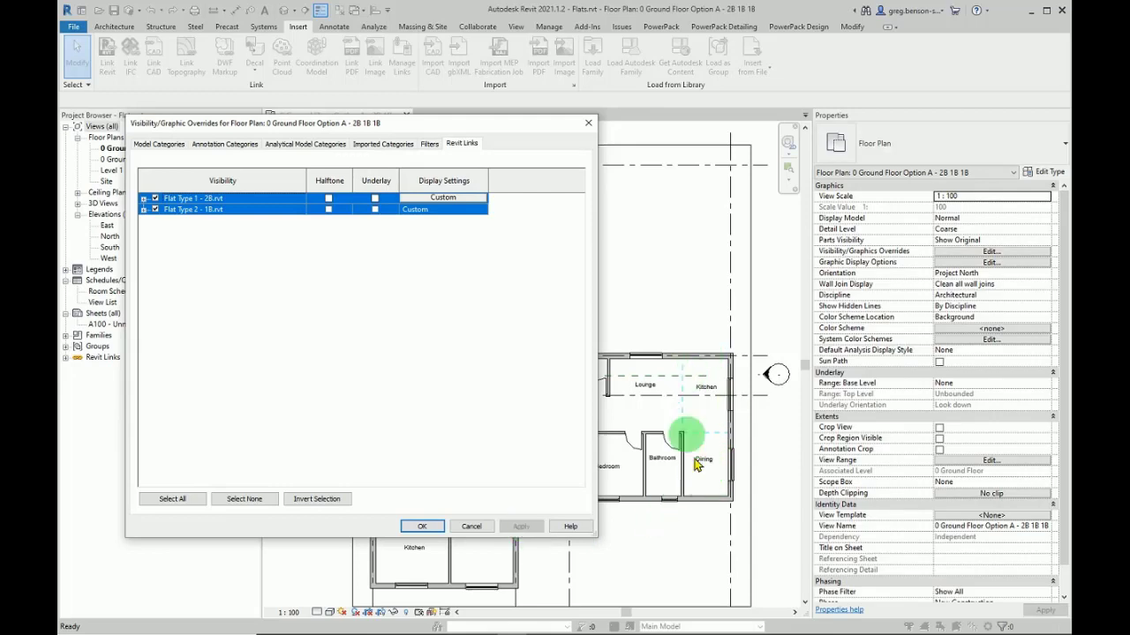
Close the overrides, check the labelled flat links, and select the right-hand Flat Type 2 - 1B link
click(421, 526)
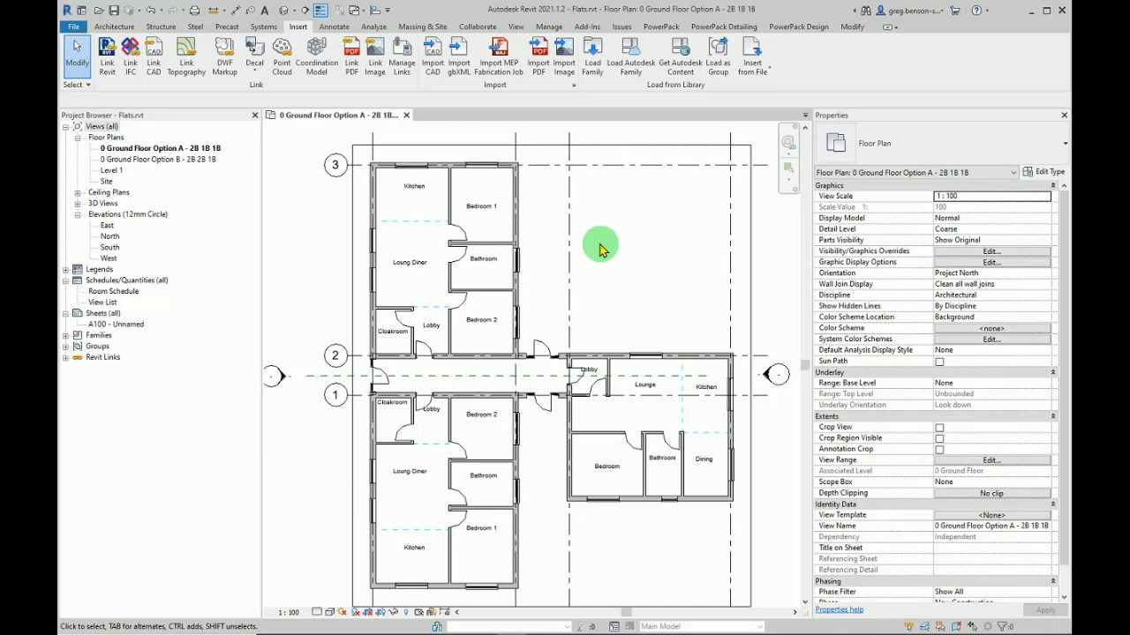
click(396, 499)
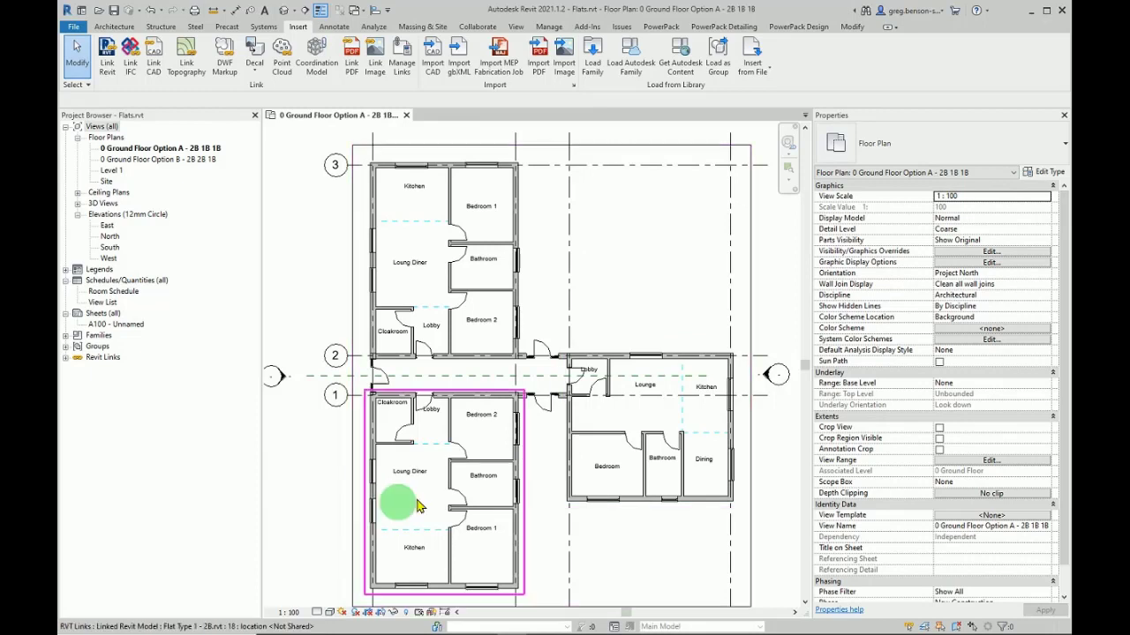
click(470, 477)
click(470, 478)
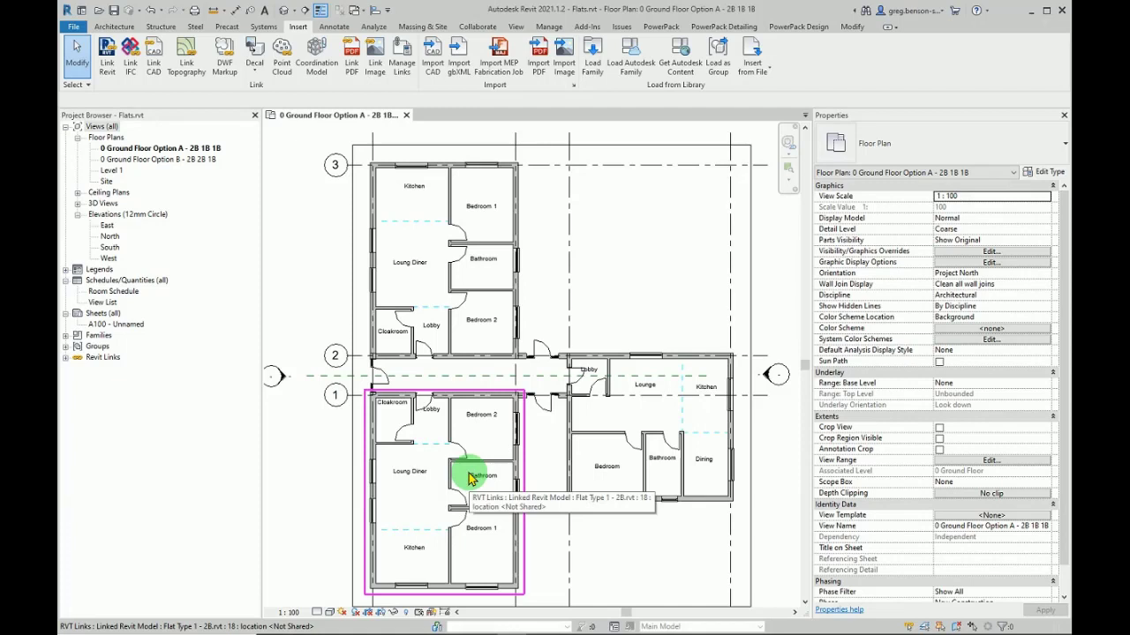
click(654, 435)
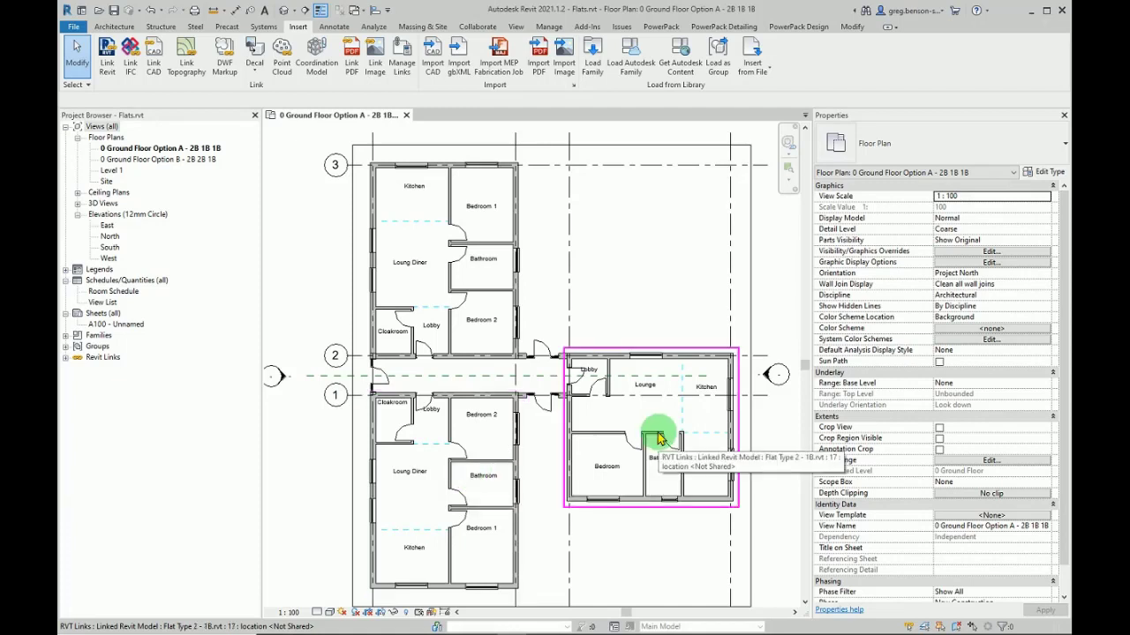
click(621, 511)
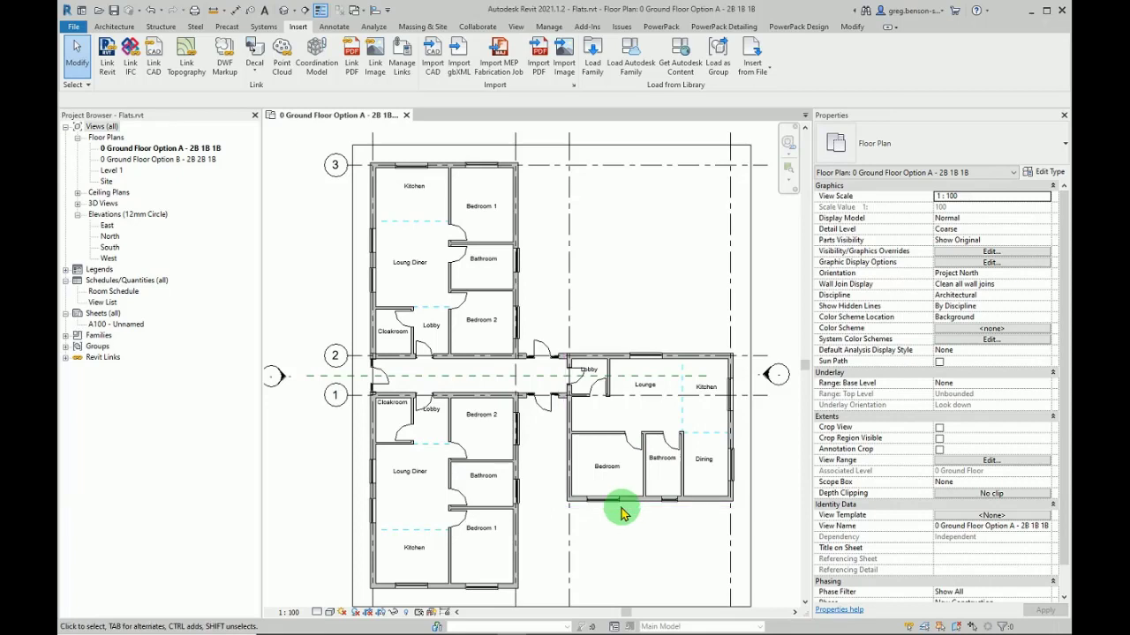
click(617, 507)
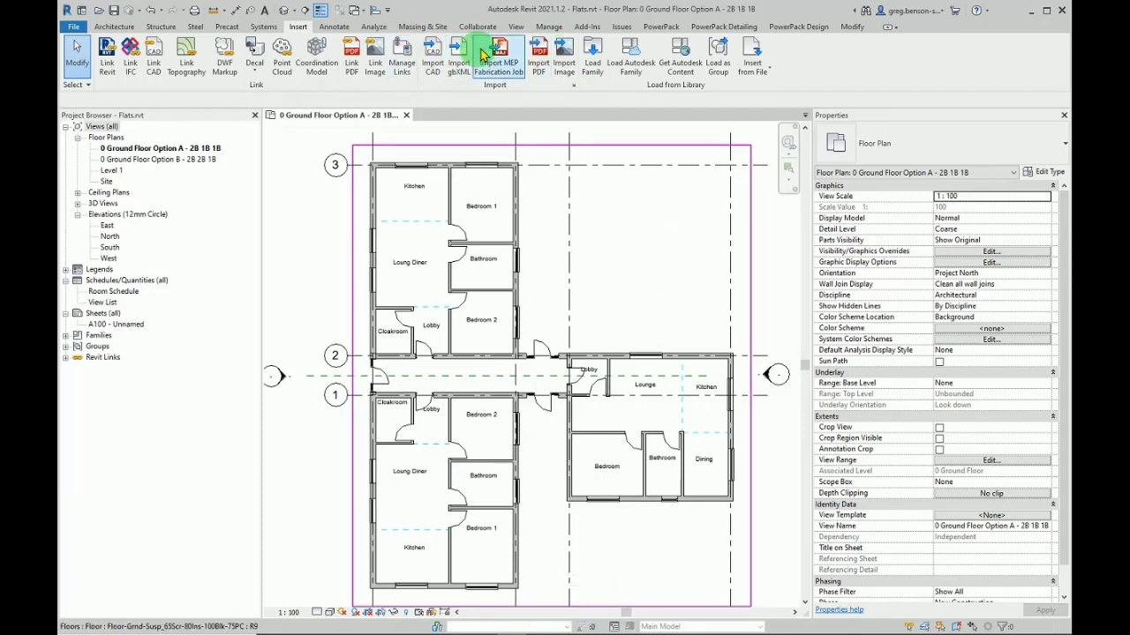
Create Option Set 1 in Design Options and rename its primary Option 1 to Option A
click(548, 26)
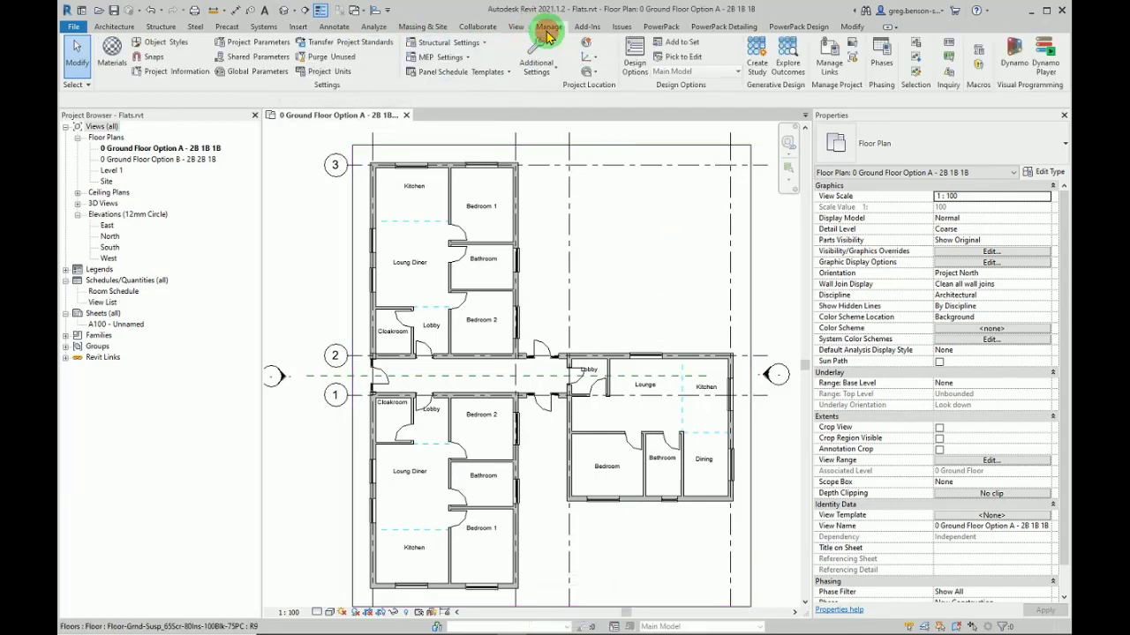
click(635, 67)
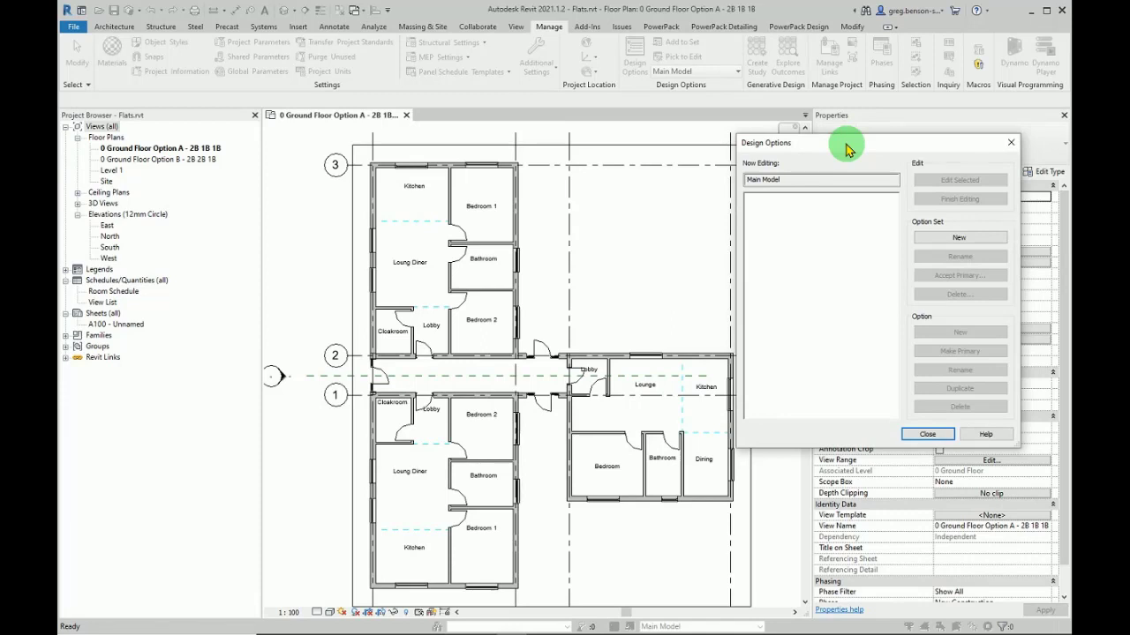
click(959, 237)
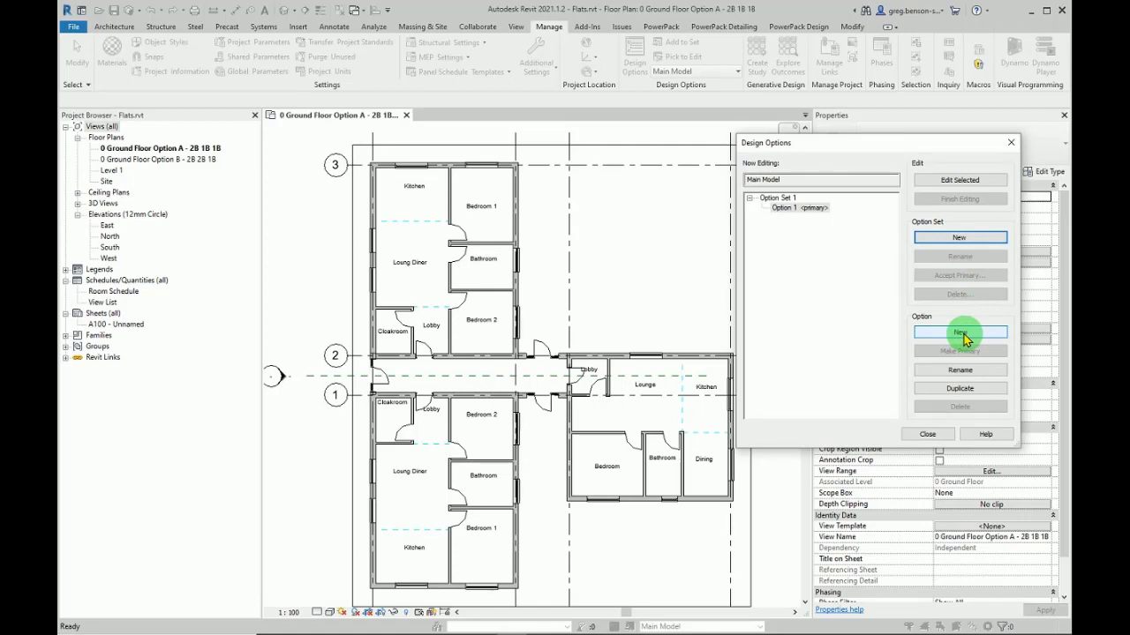
click(800, 209)
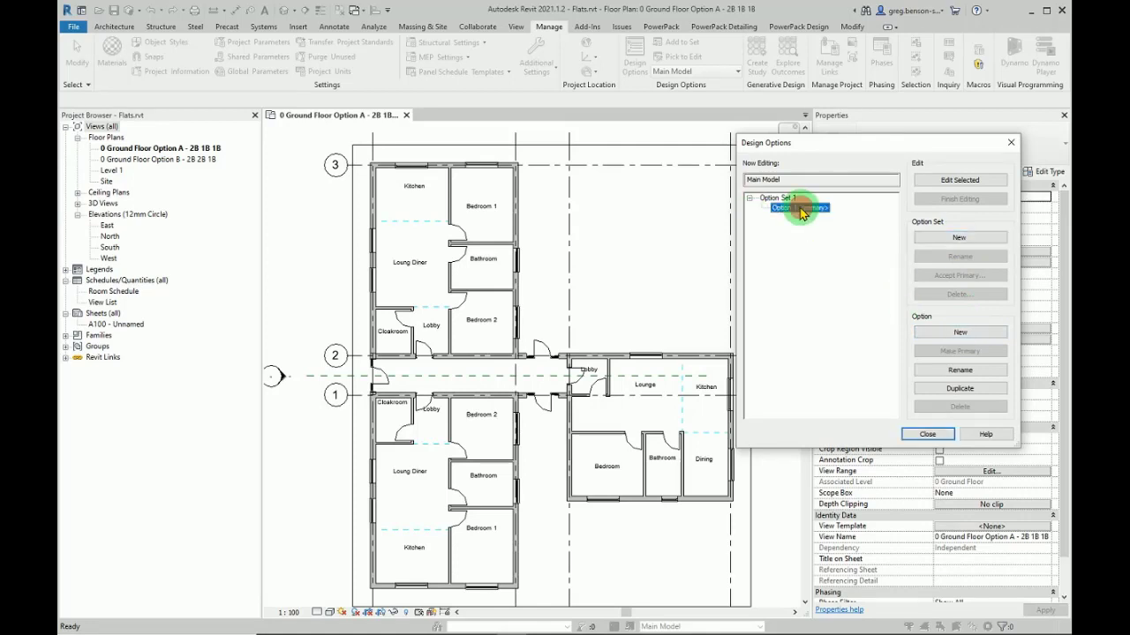
click(960, 371)
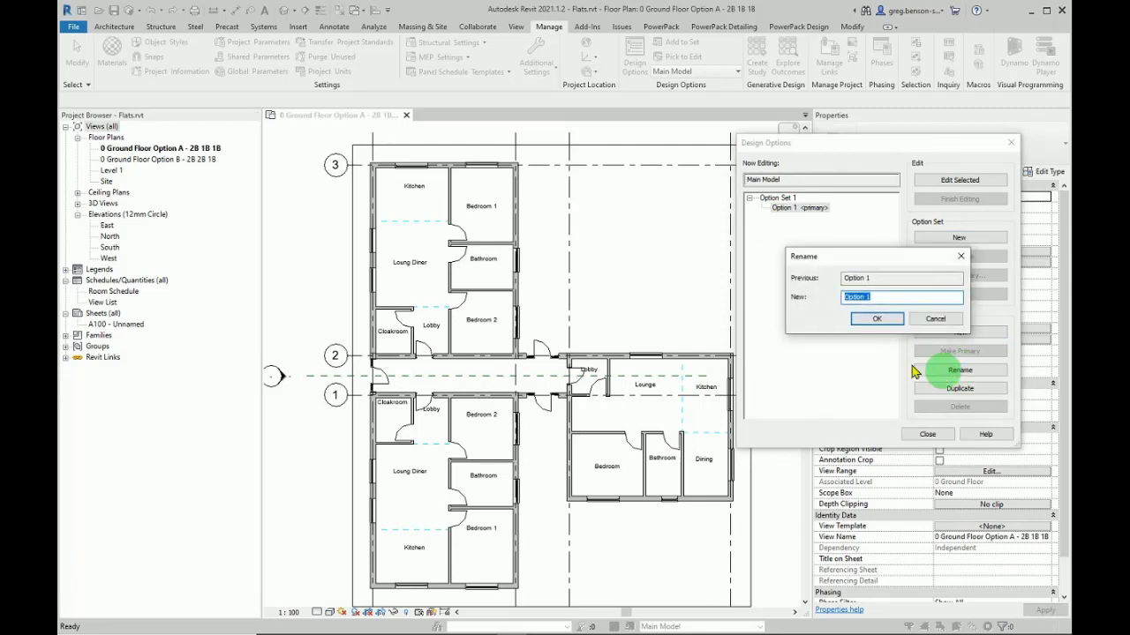
click(868, 300)
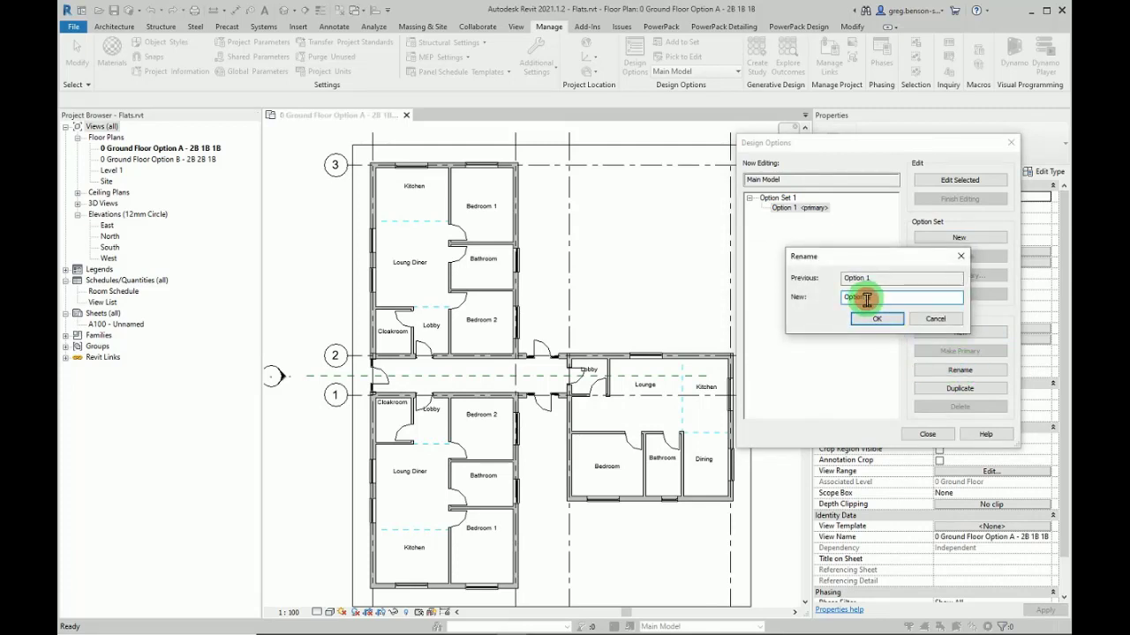
double_click(868, 298)
text(A)
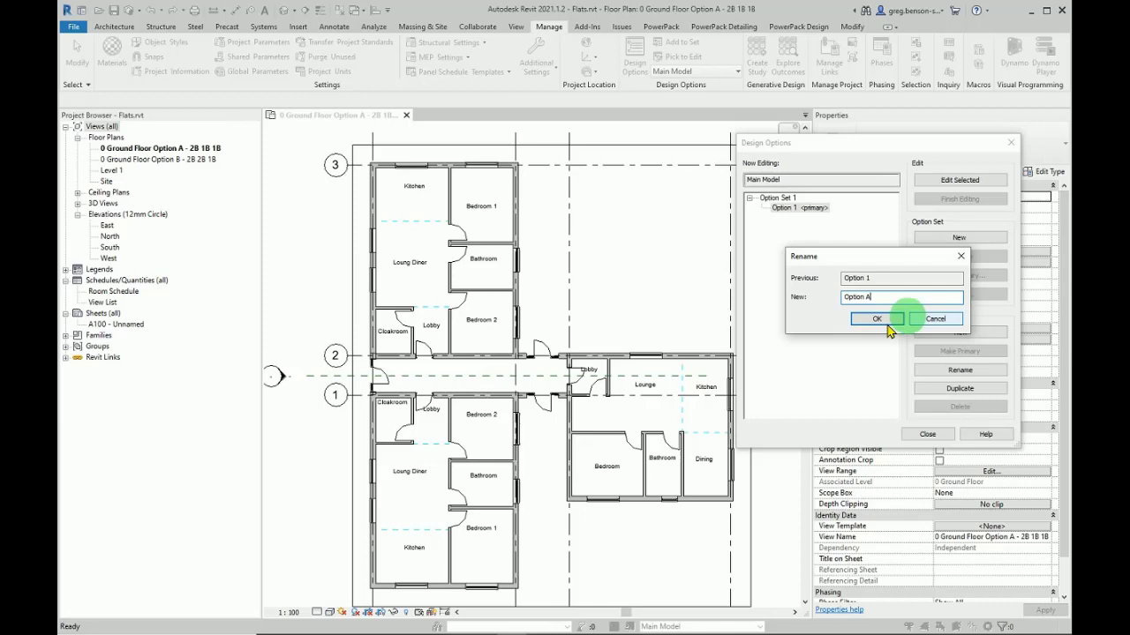
click(872, 318)
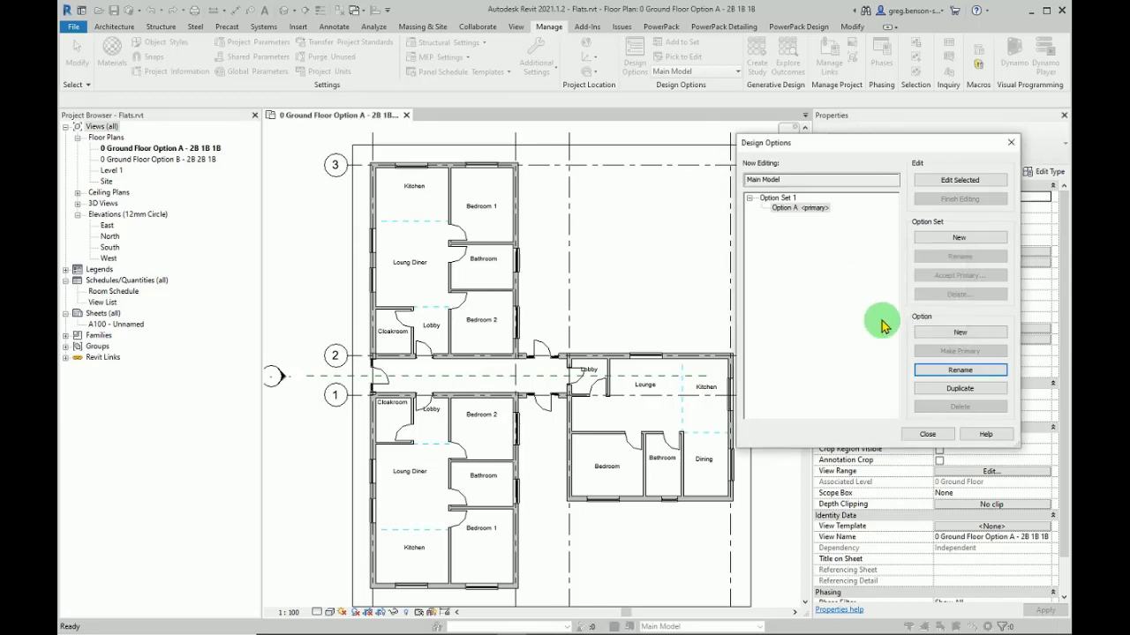
Add a second option to Option Set 1 and rename it Option B
click(932, 334)
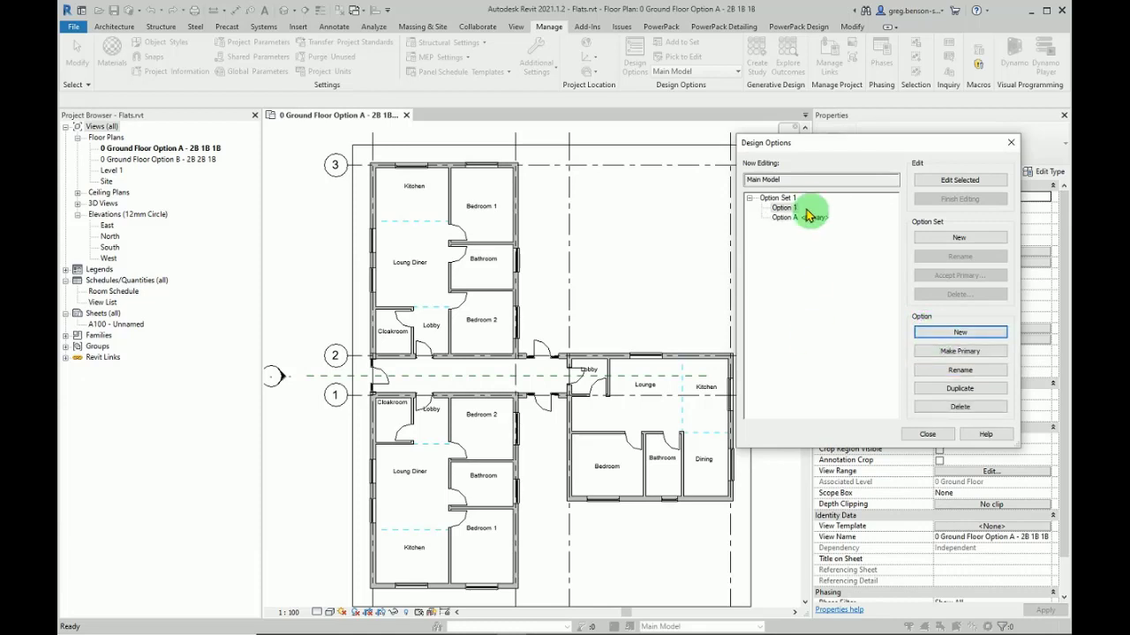
click(937, 374)
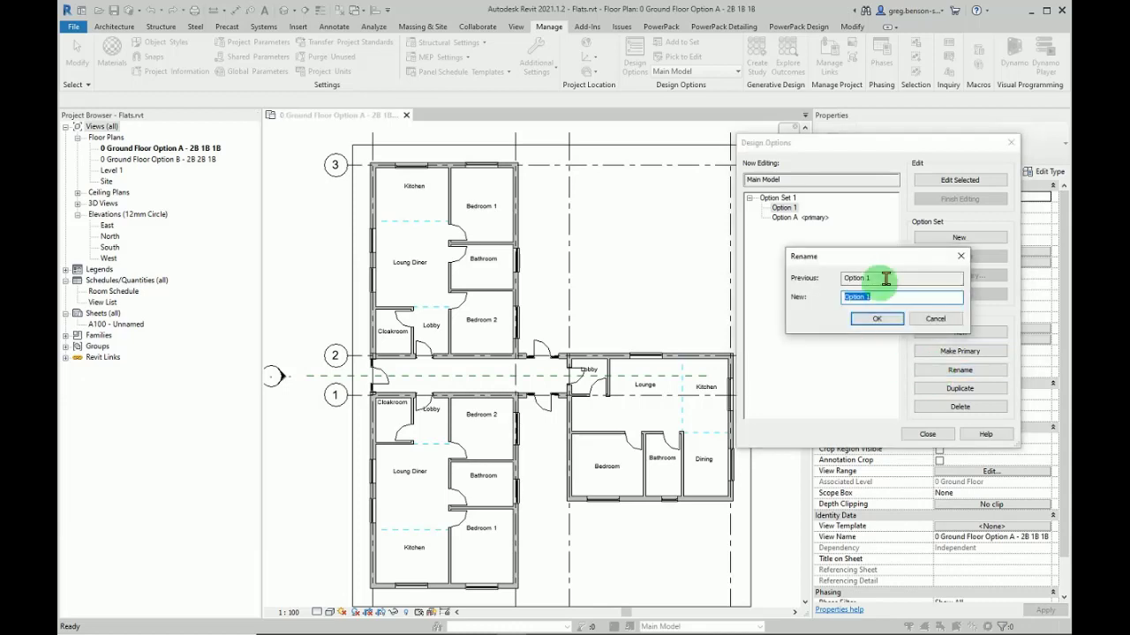
double_click(865, 297)
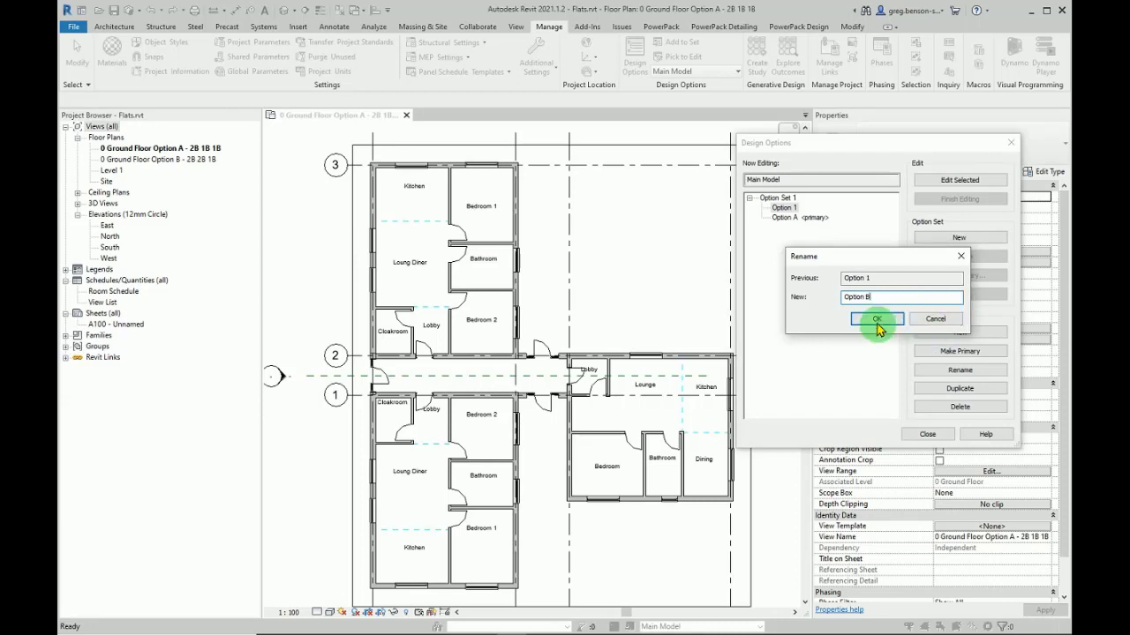
click(877, 320)
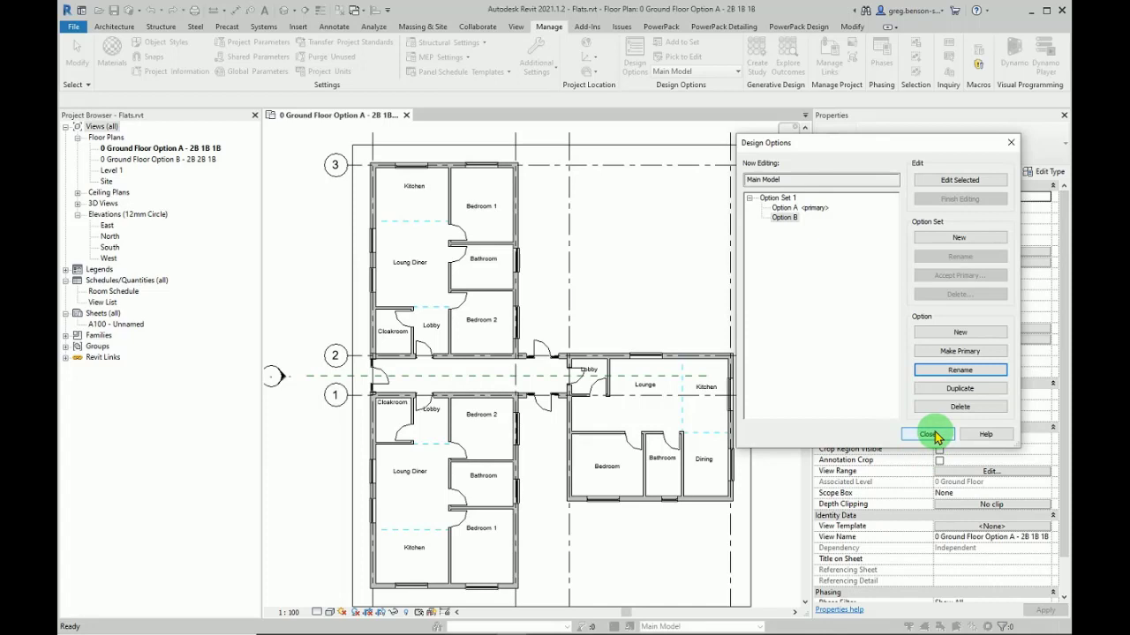
Add the lower-left Flat Type 1 - 2B link to Option Set 1 in Option A only
click(928, 434)
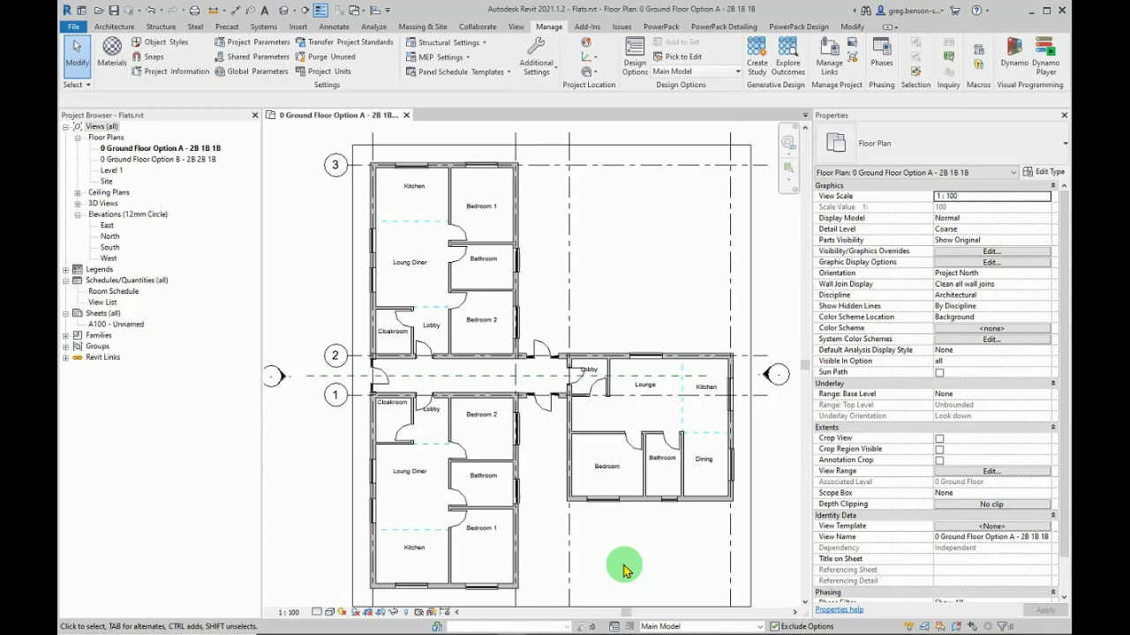
click(453, 512)
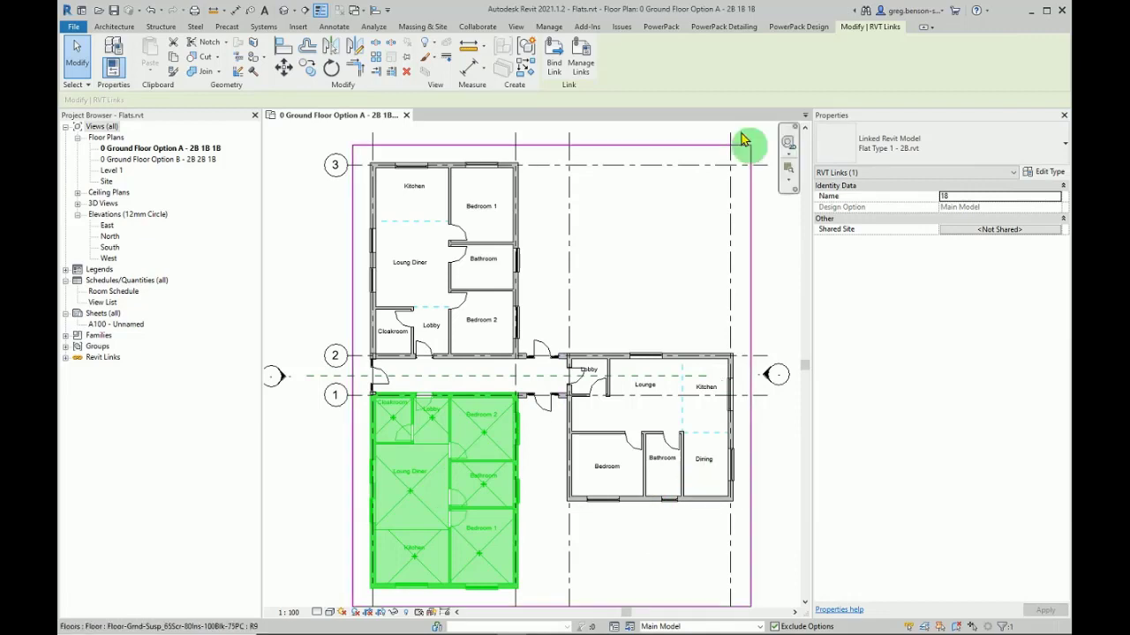
click(548, 28)
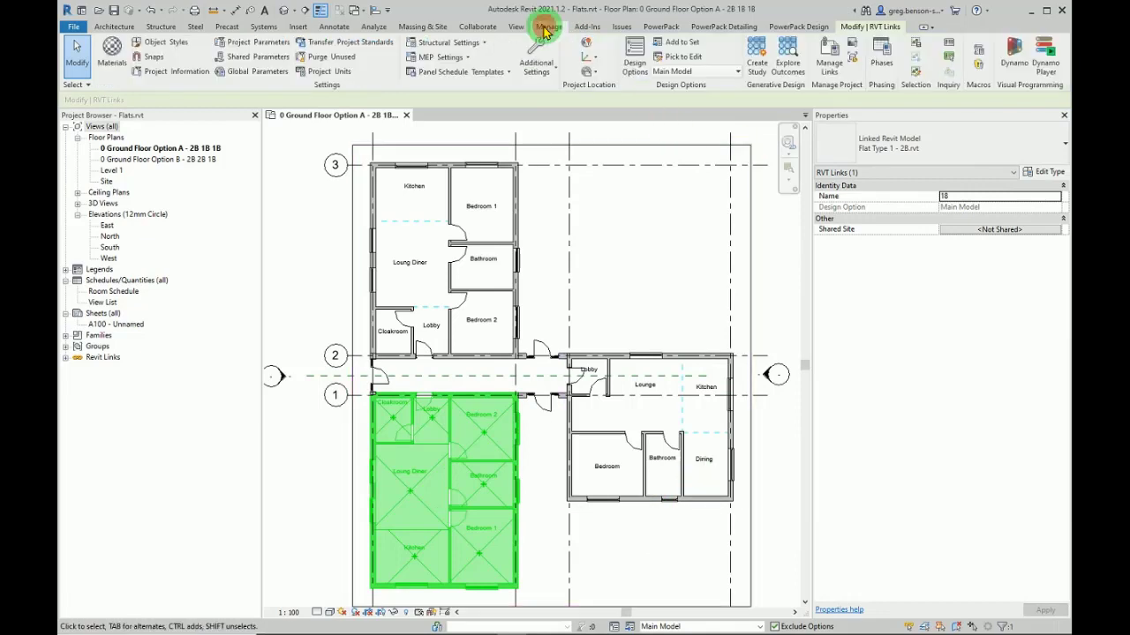
click(628, 627)
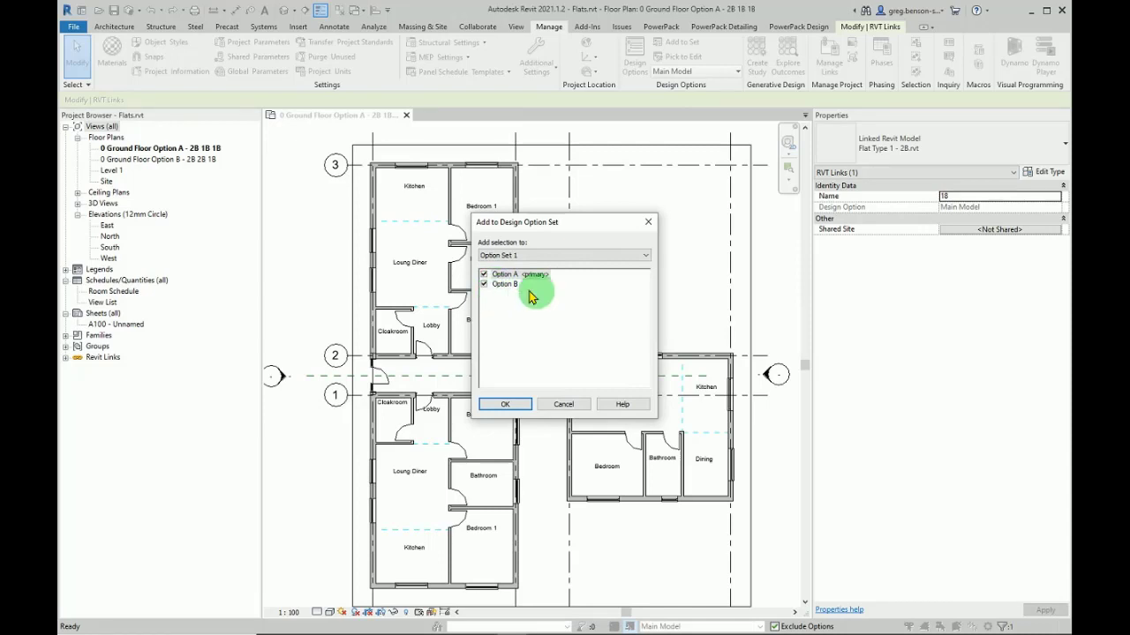
click(484, 285)
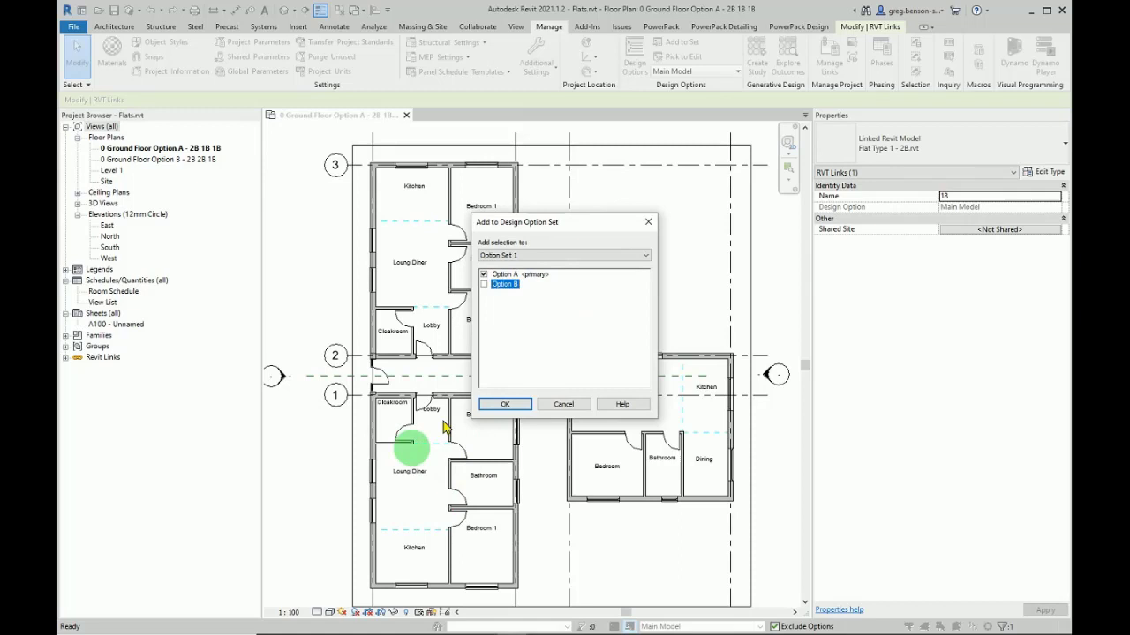
click(505, 405)
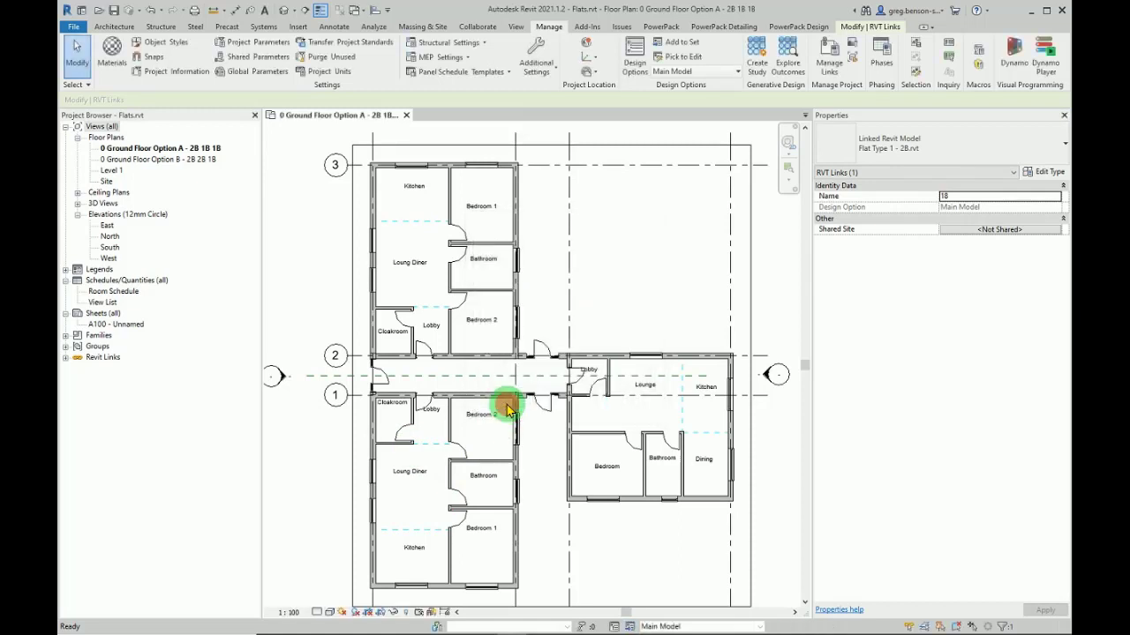
Start editing Option B from the status bar design option list
click(597, 270)
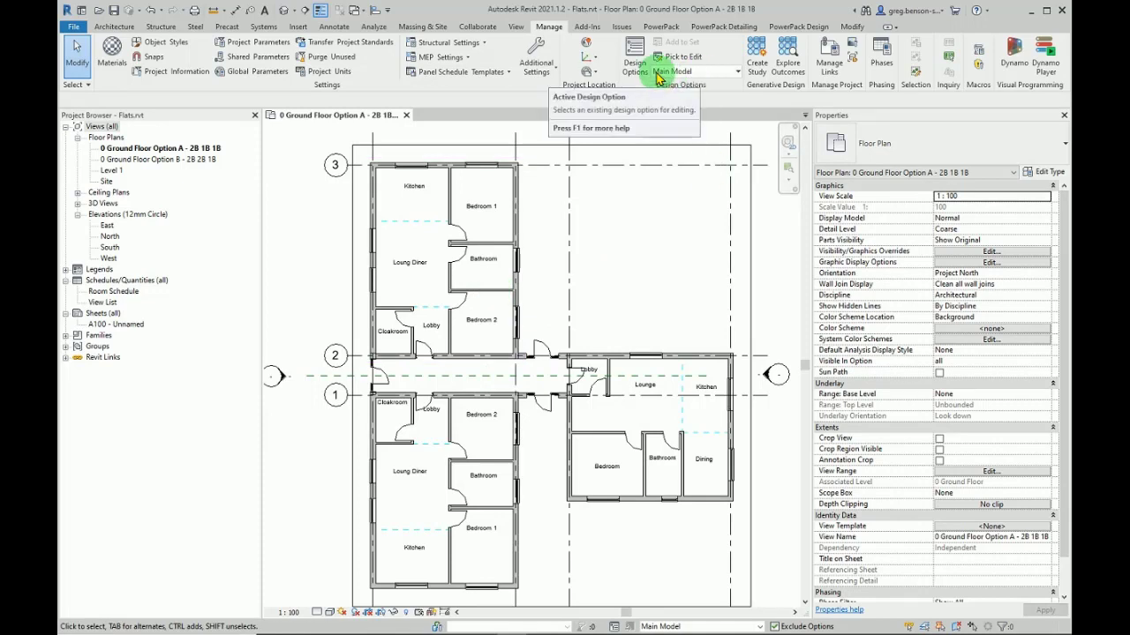
click(703, 74)
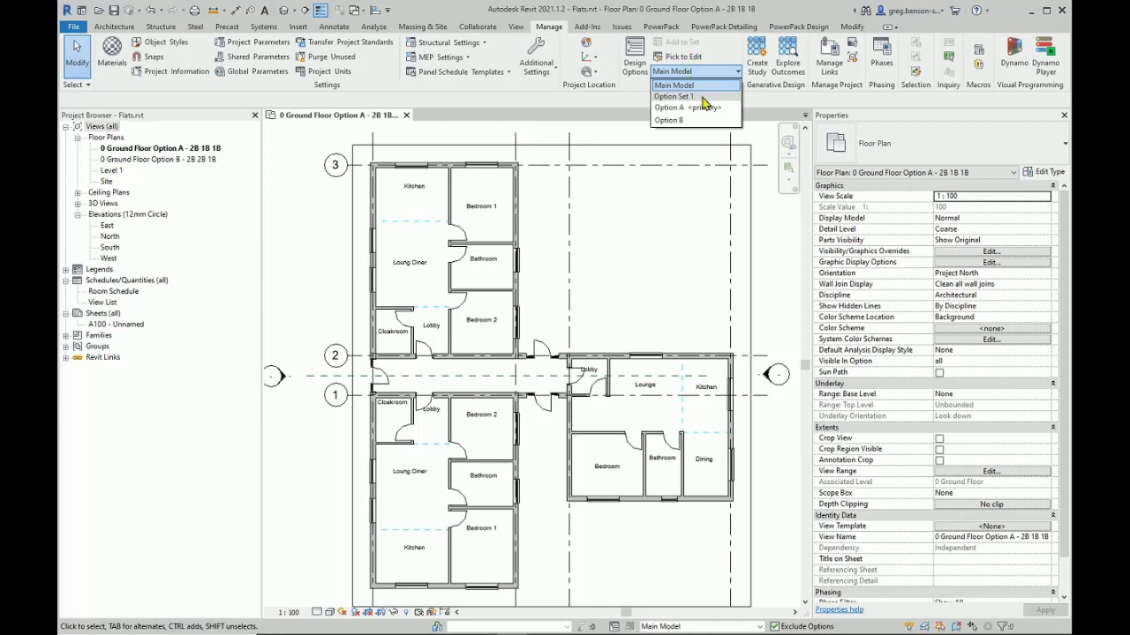
click(693, 127)
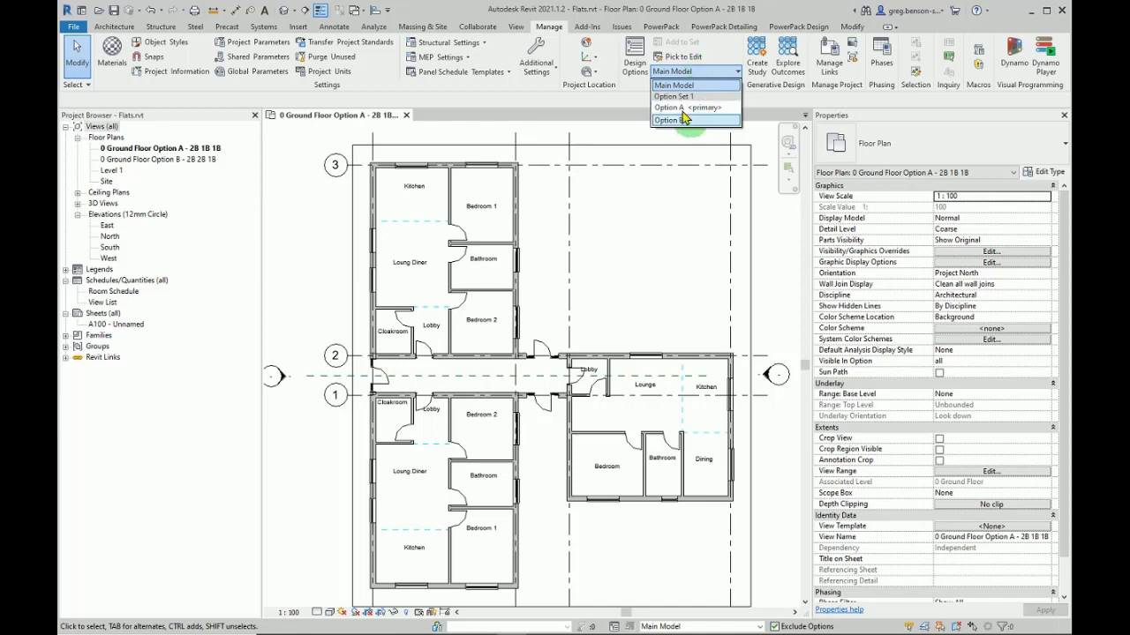
click(688, 626)
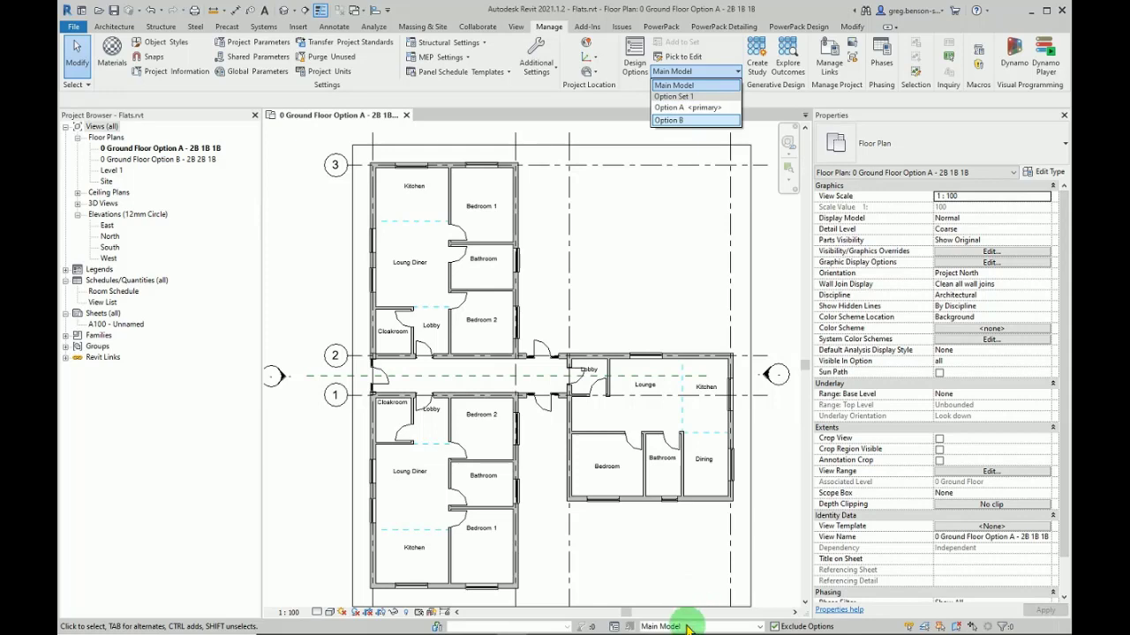
click(697, 627)
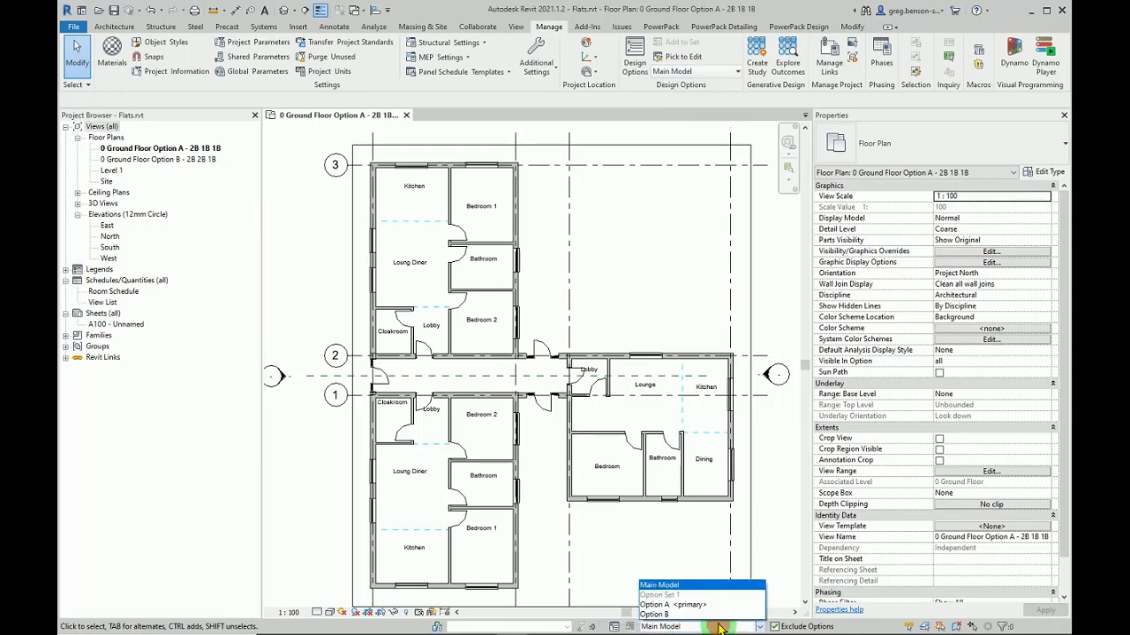
click(657, 615)
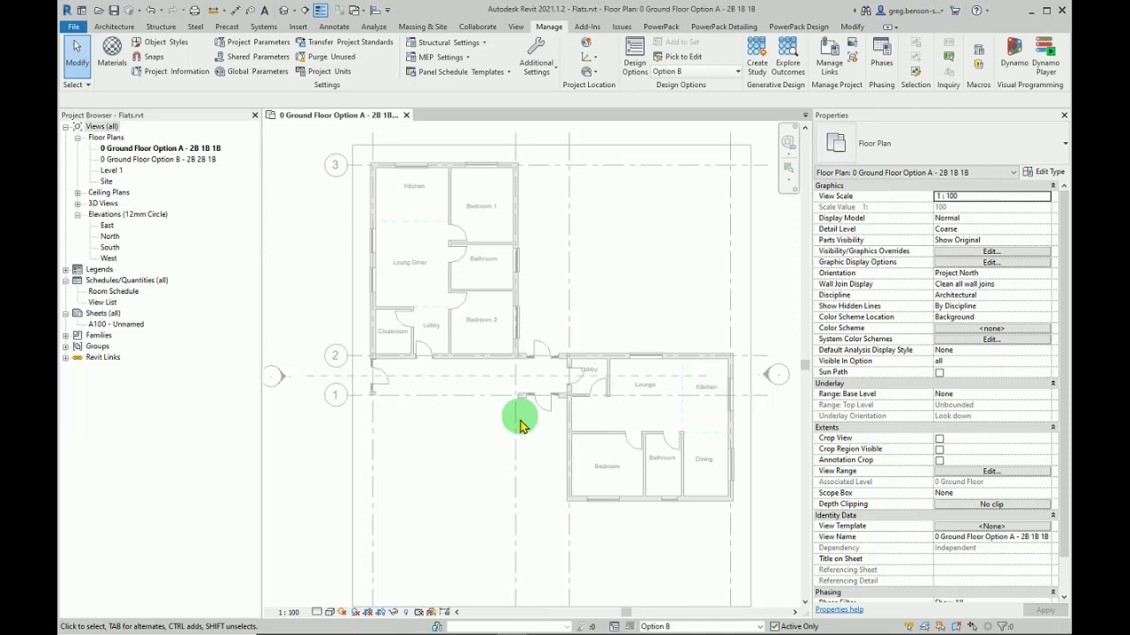
click(628, 432)
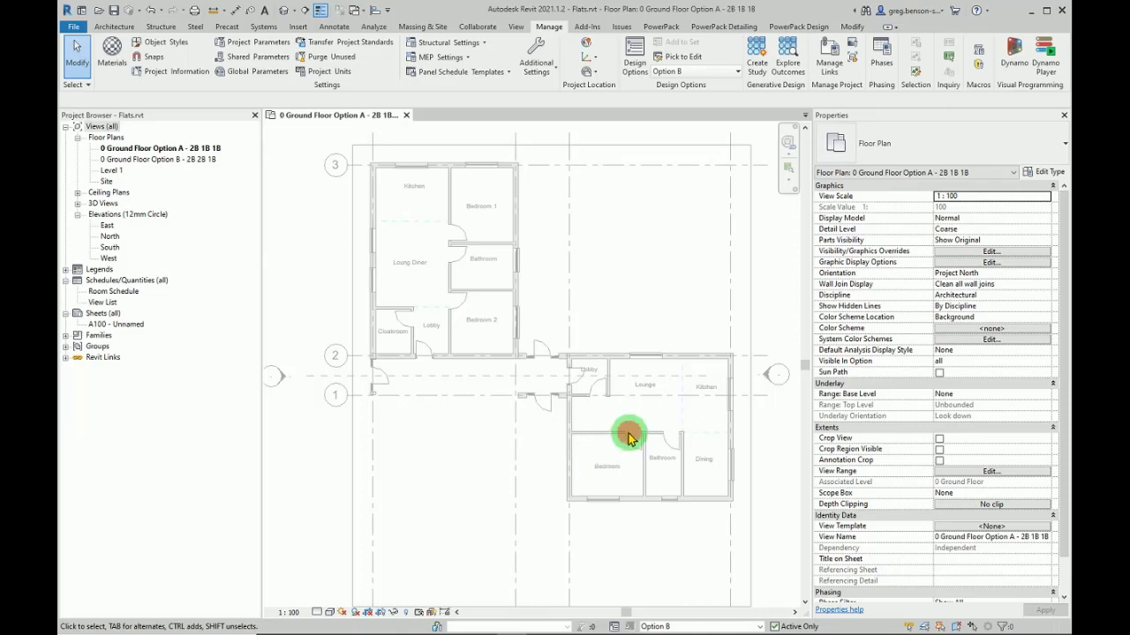
click(668, 458)
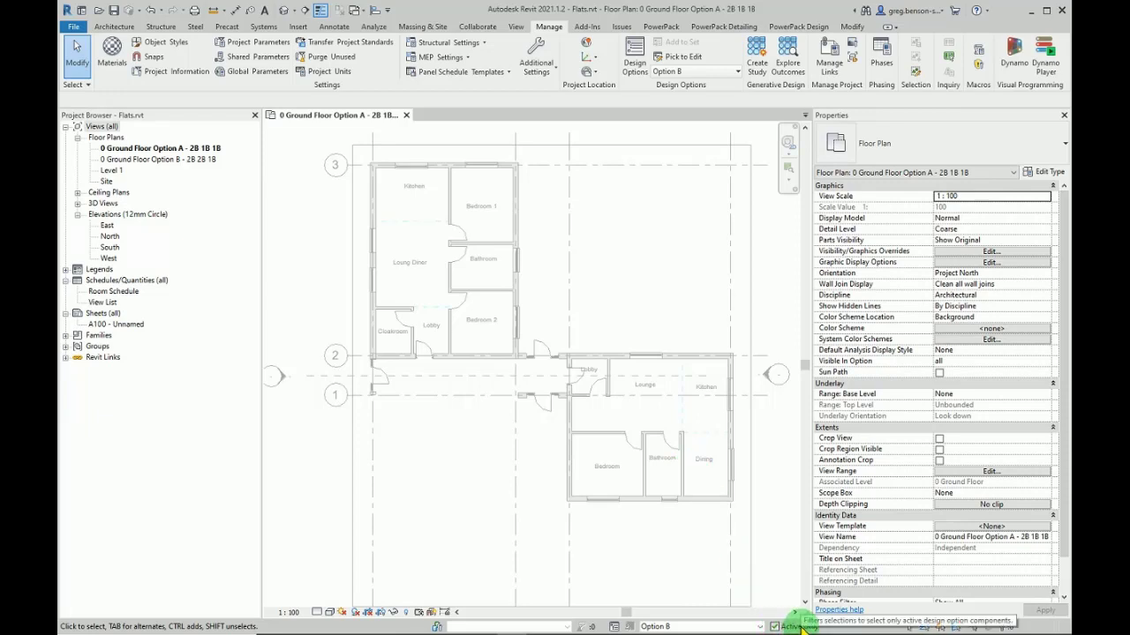
Rotate a copy of the Flat Type 2 - 1B link 90° about the wall endpoint
click(774, 627)
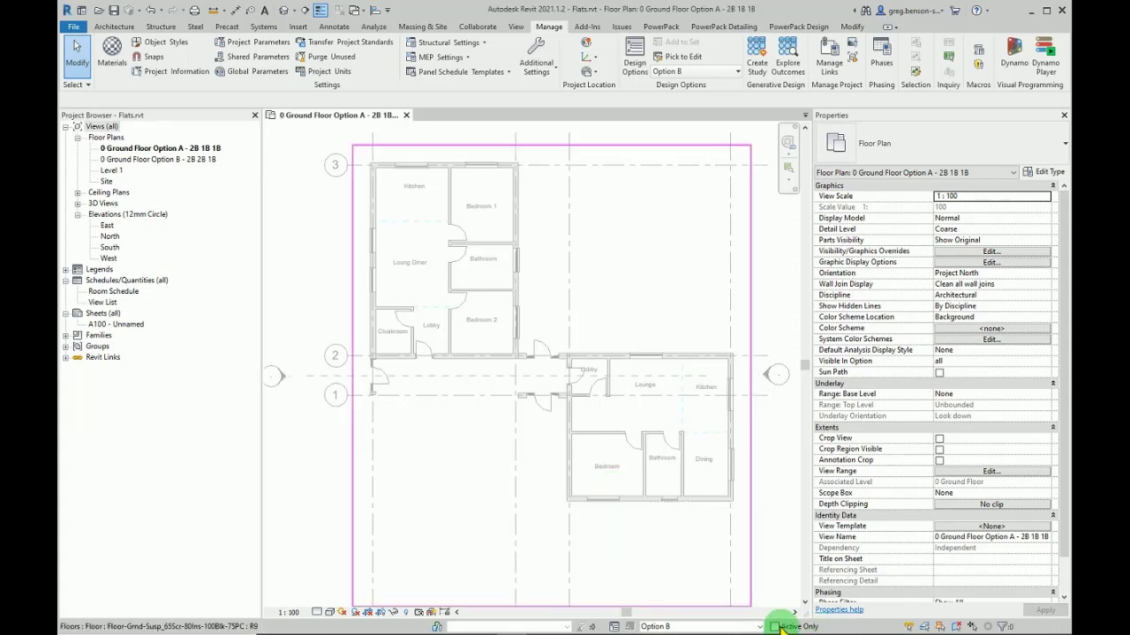
click(685, 487)
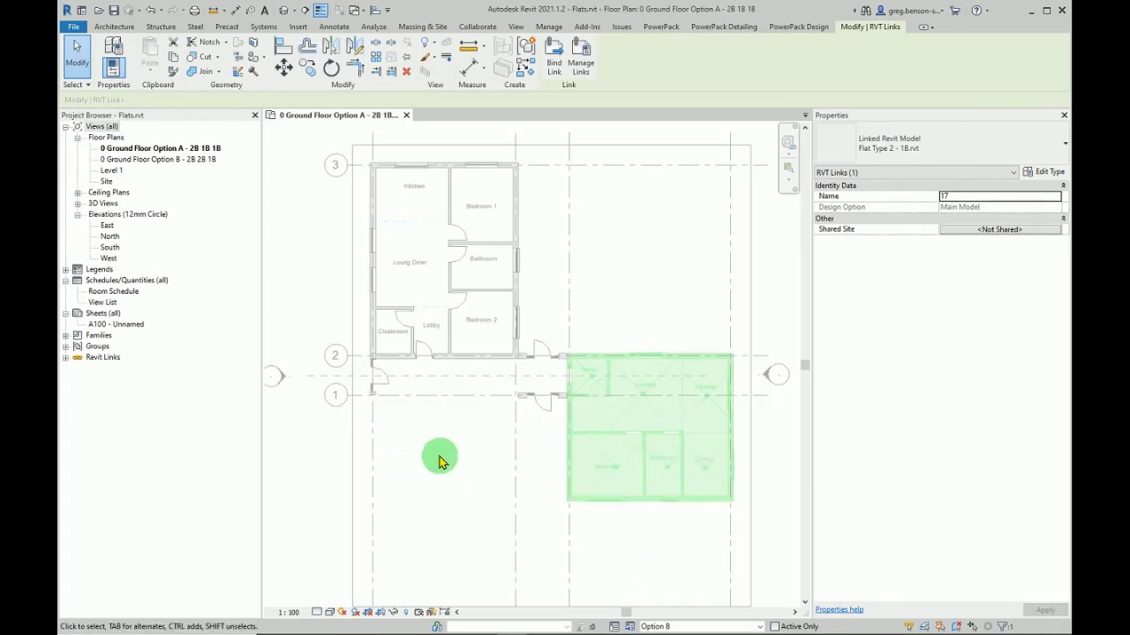
click(331, 69)
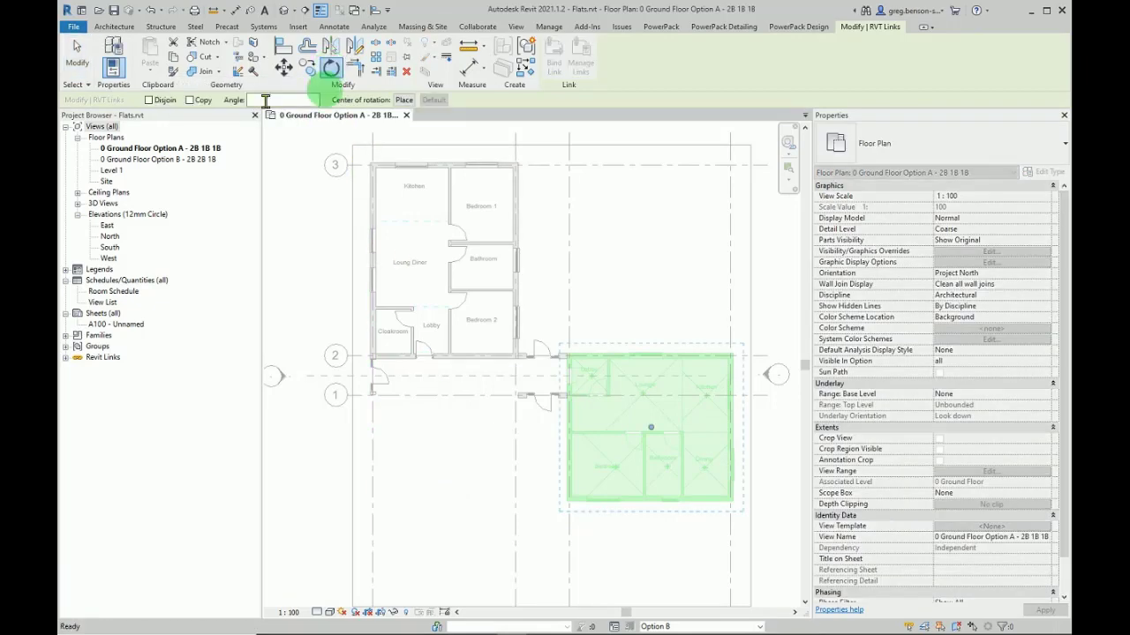
click(189, 100)
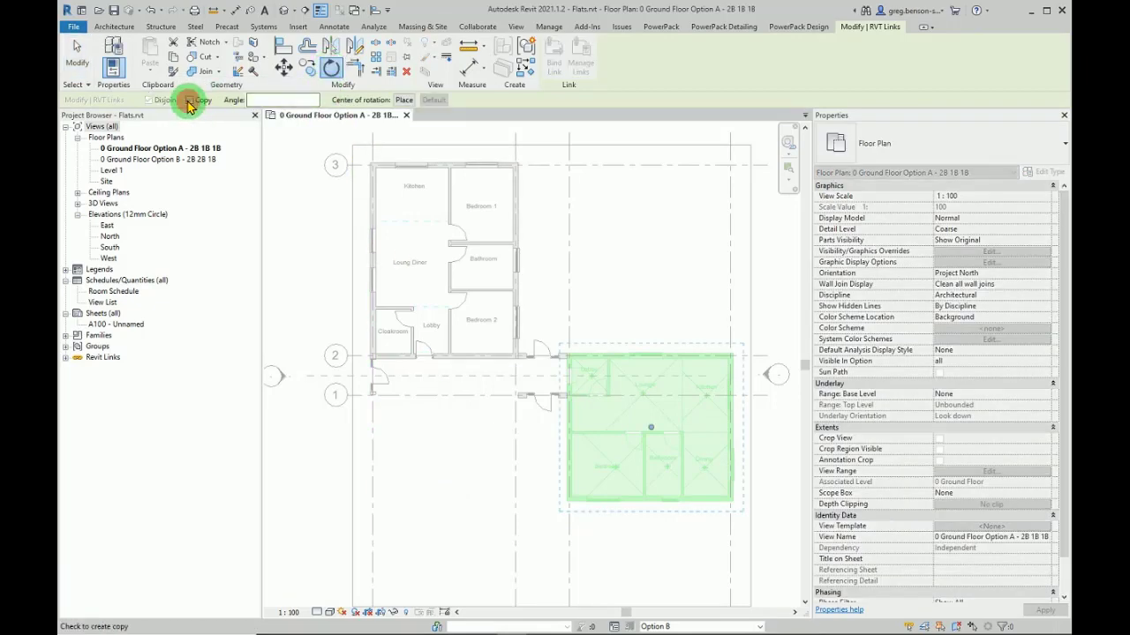
click(404, 102)
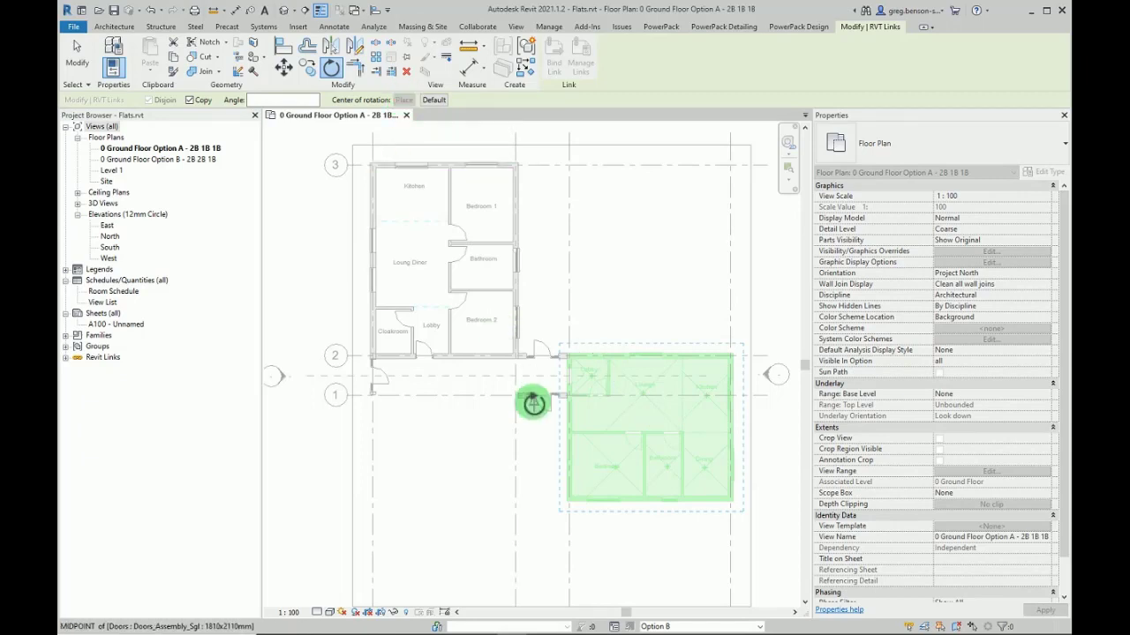
scroll(518, 370, up, 4)
scroll(518, 370, up, 2)
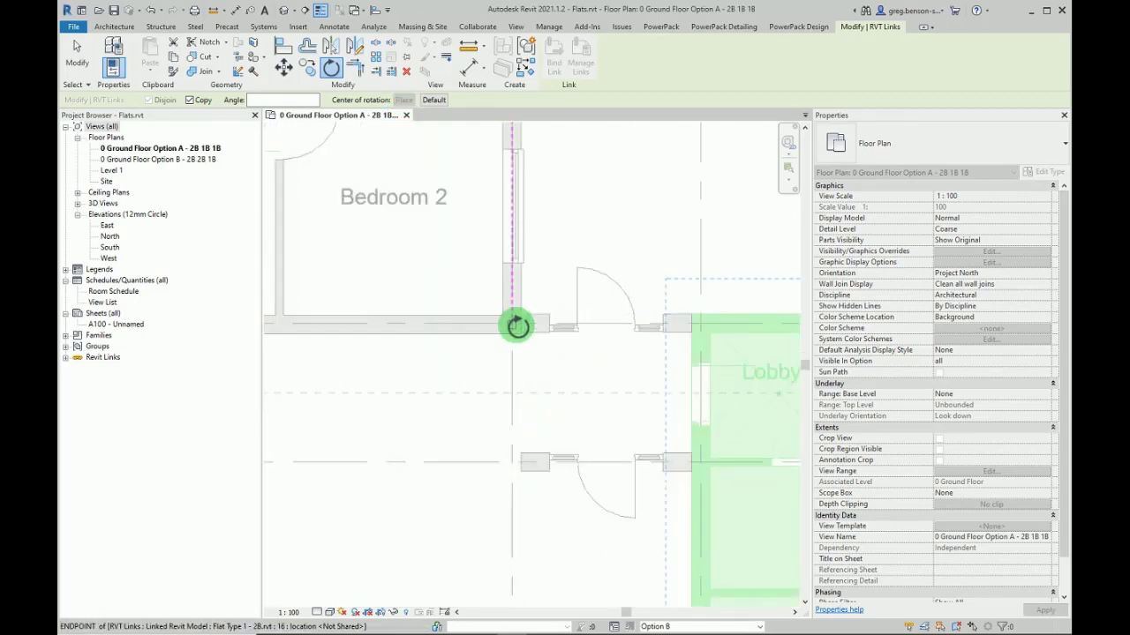
click(518, 326)
scroll(519, 336, down, 4)
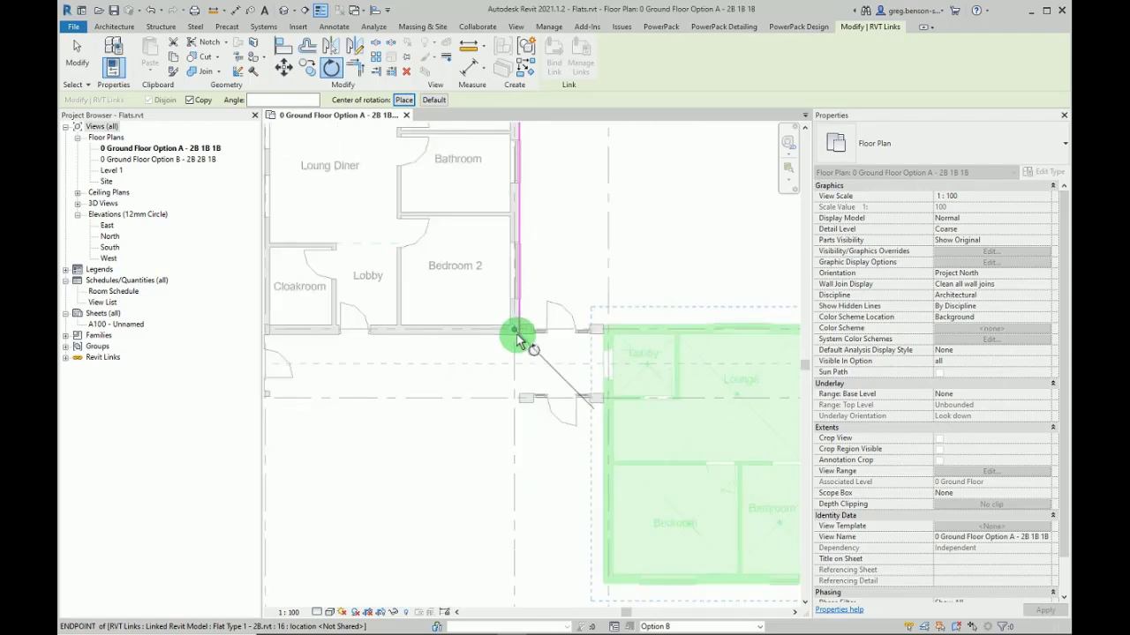
scroll(518, 338, down, 2)
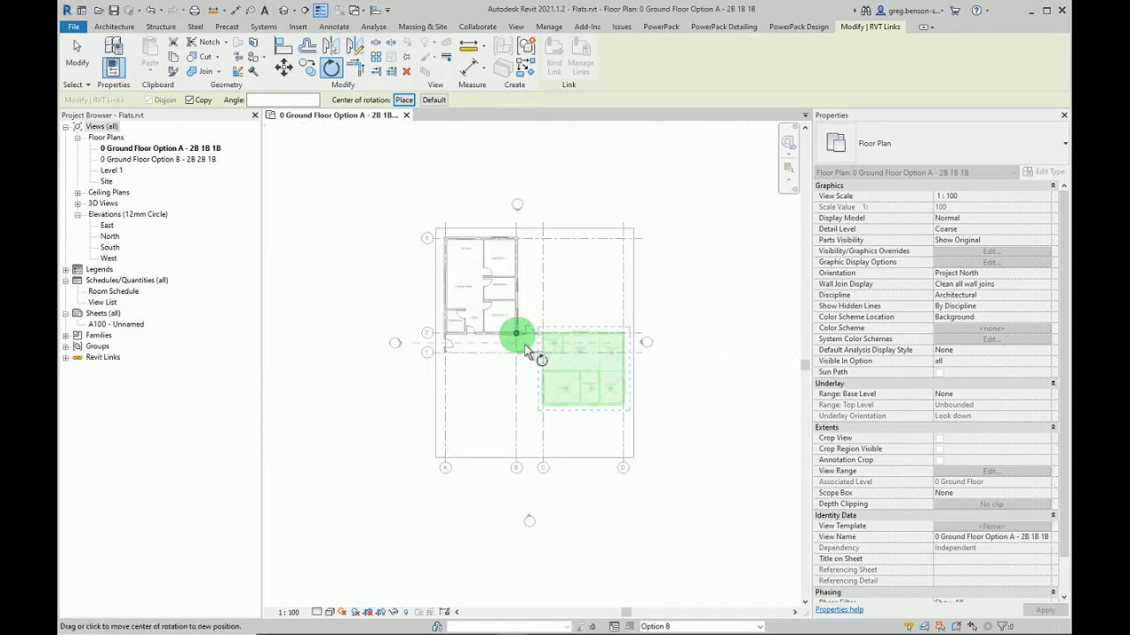
click(690, 332)
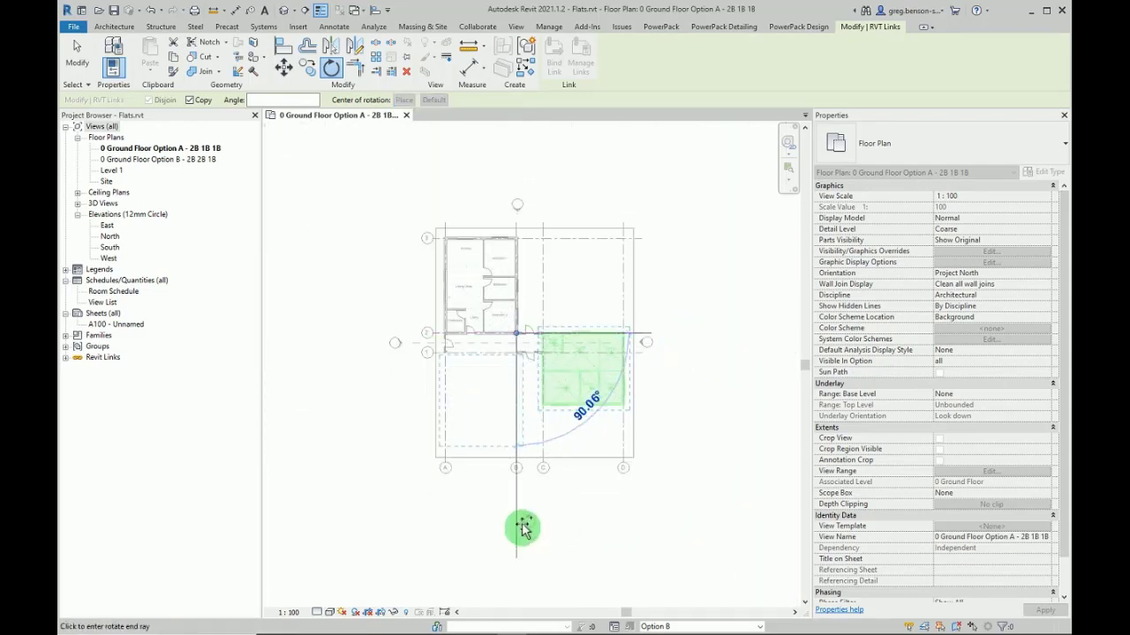
click(524, 499)
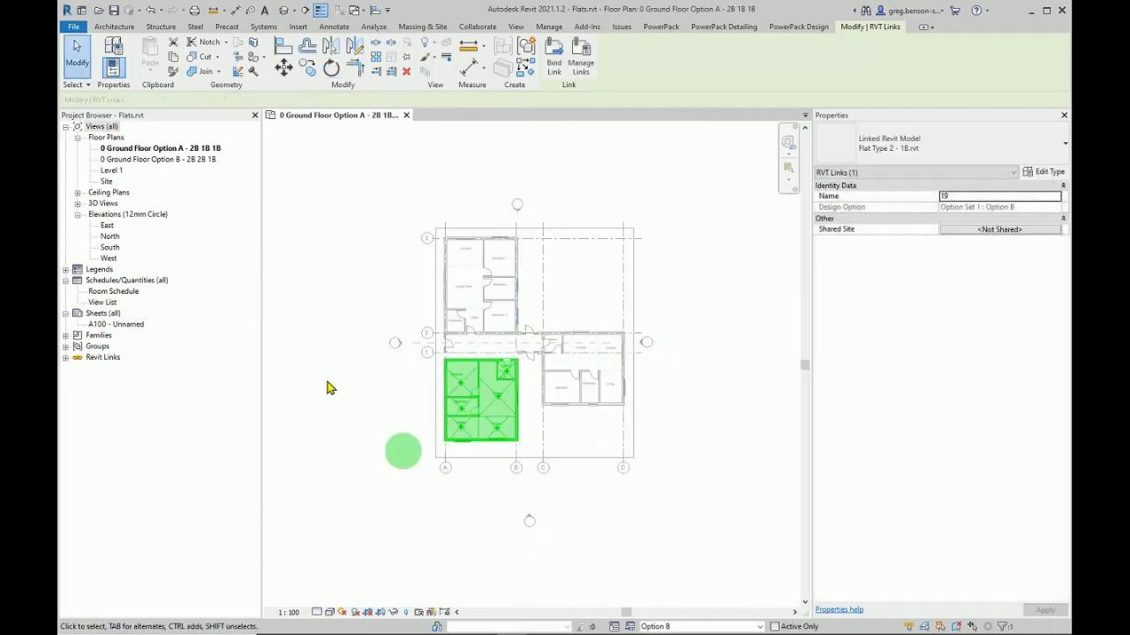
Align the rotated flat's Bedroom/Lobby wall onto grid 1, then select the linked flat
click(282, 48)
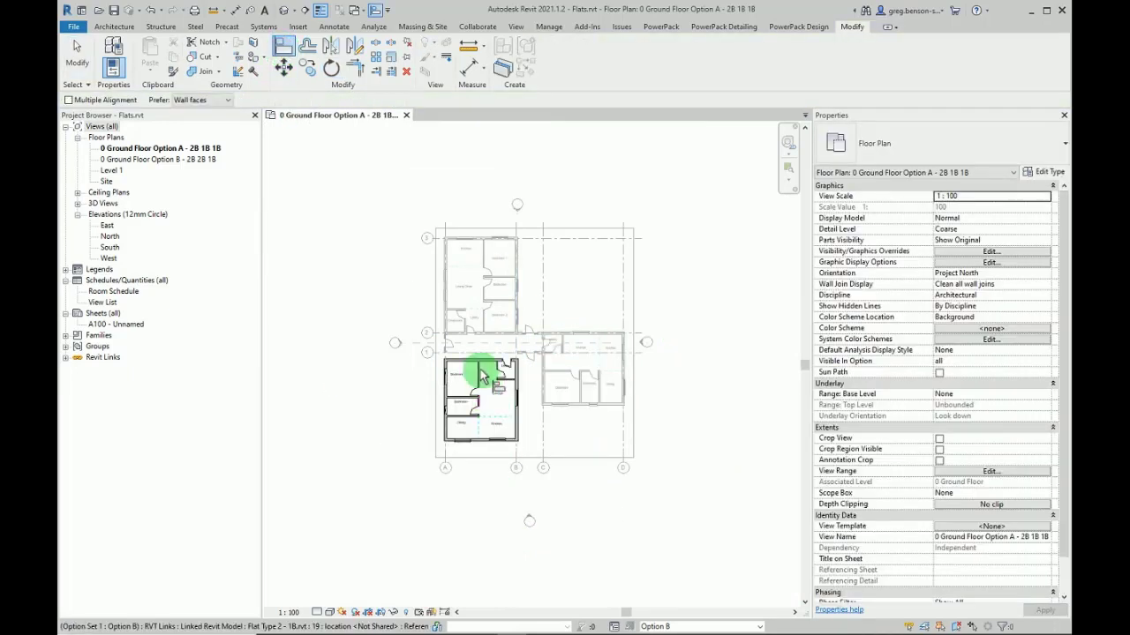
scroll(474, 371, up, 5)
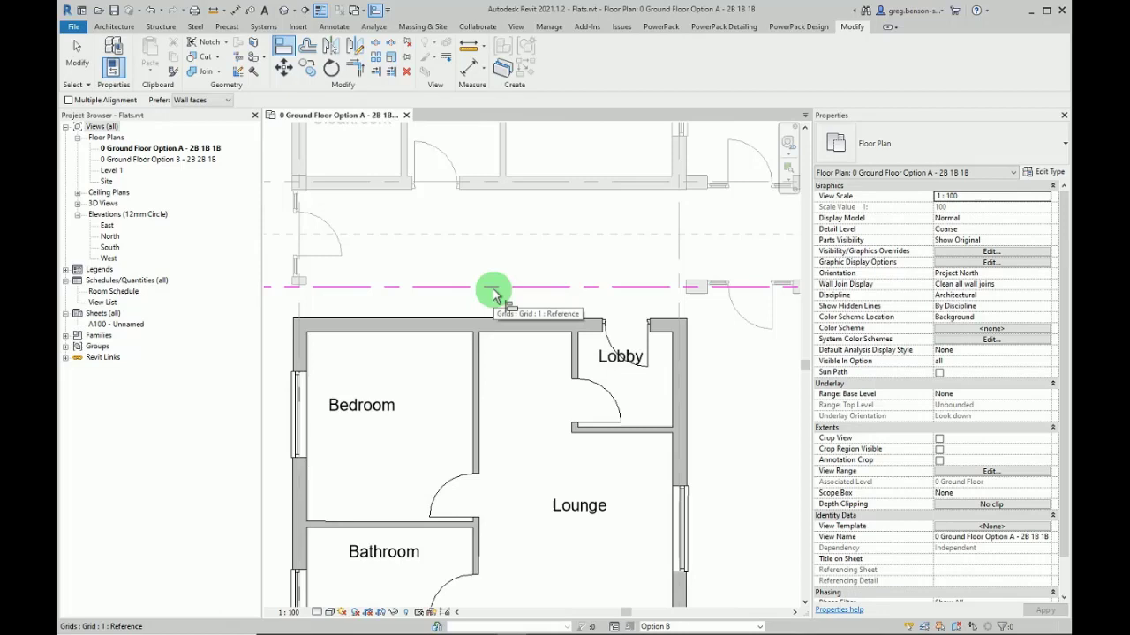
click(494, 291)
click(494, 323)
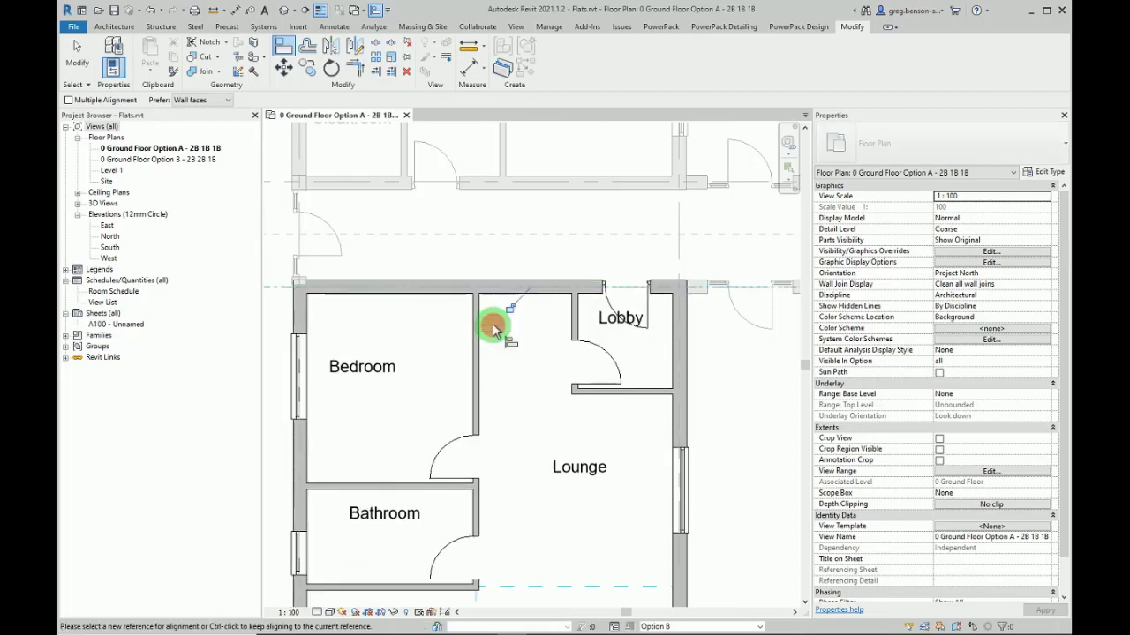
scroll(494, 327, down, 5)
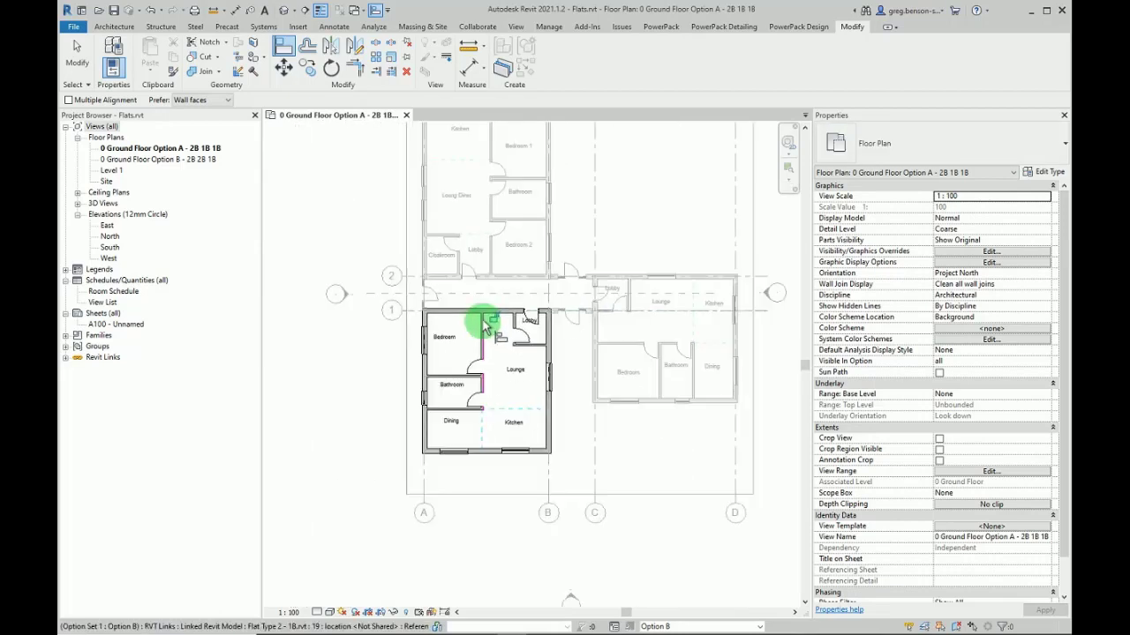
click(85, 71)
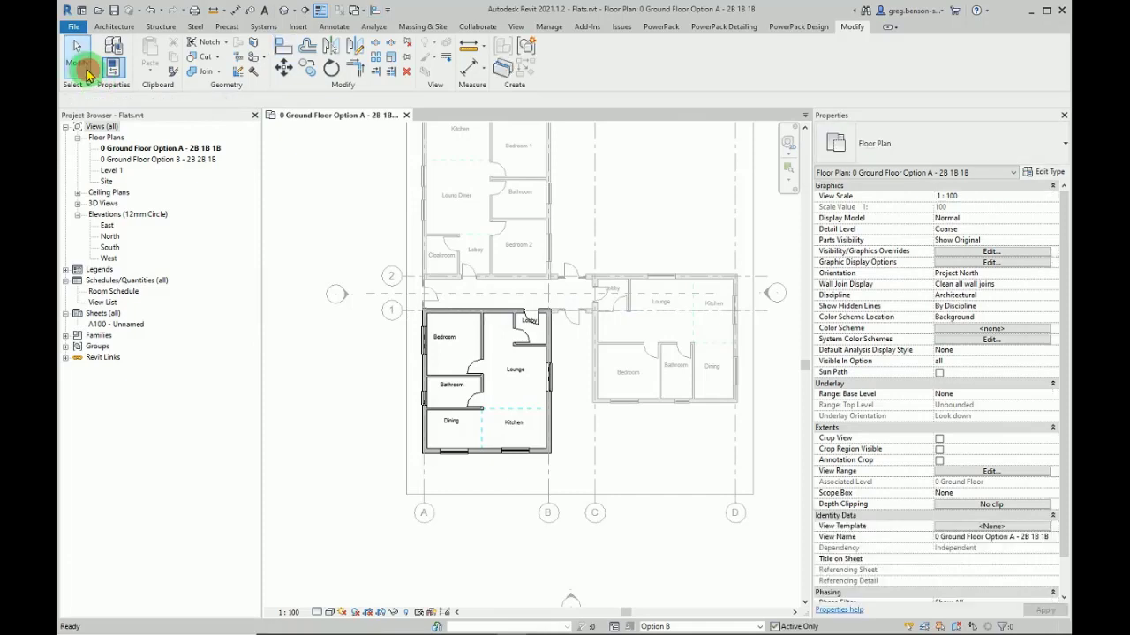
click(474, 386)
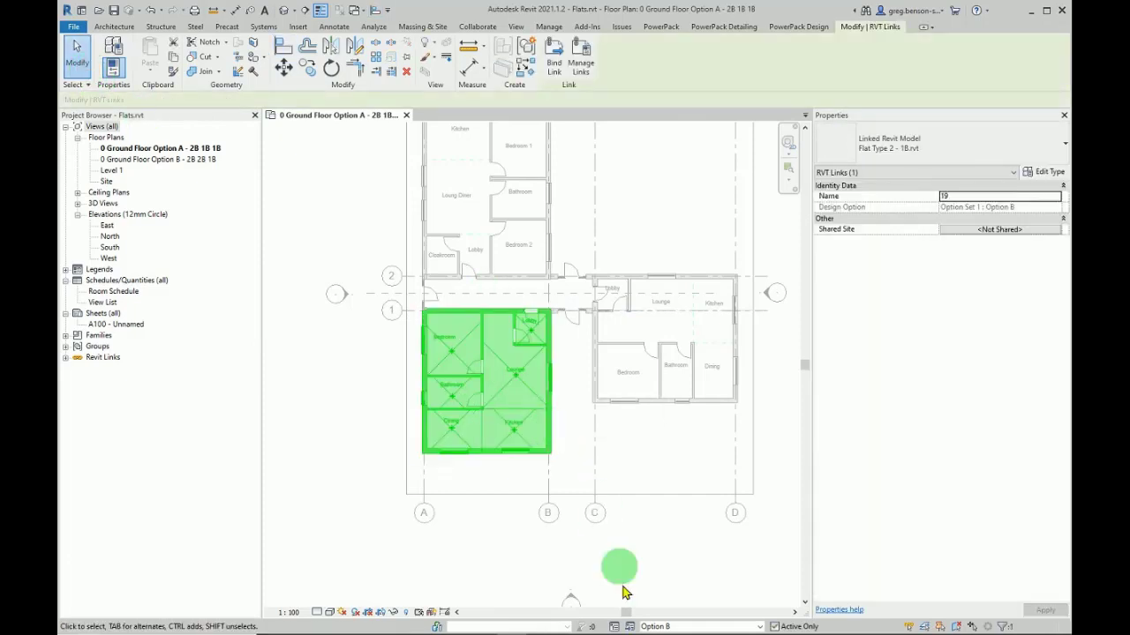
click(629, 627)
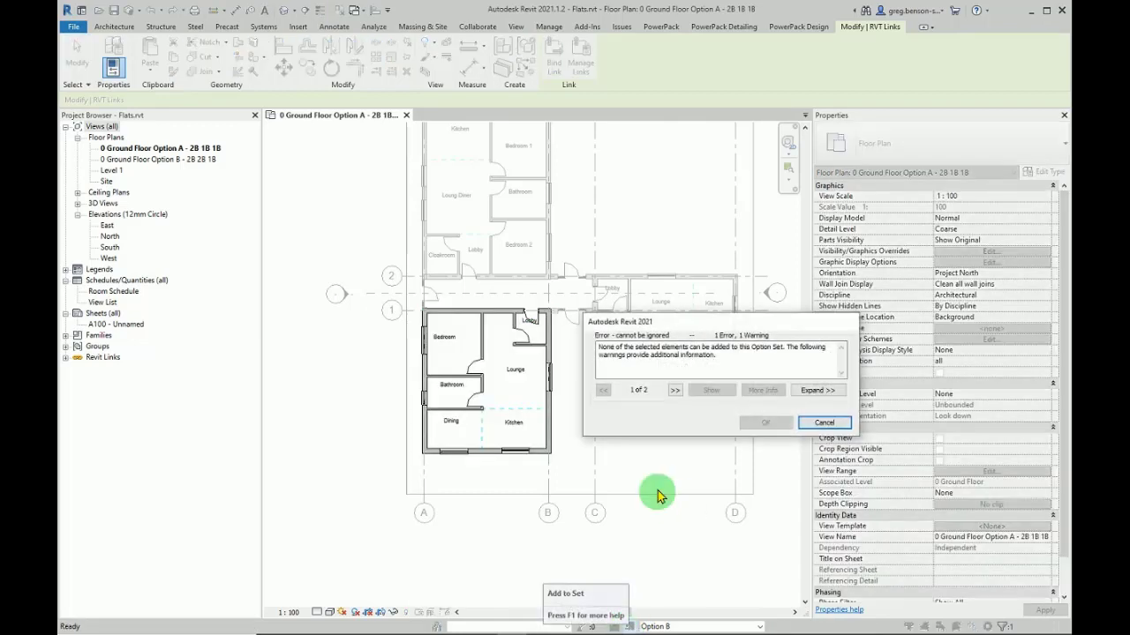
click(821, 423)
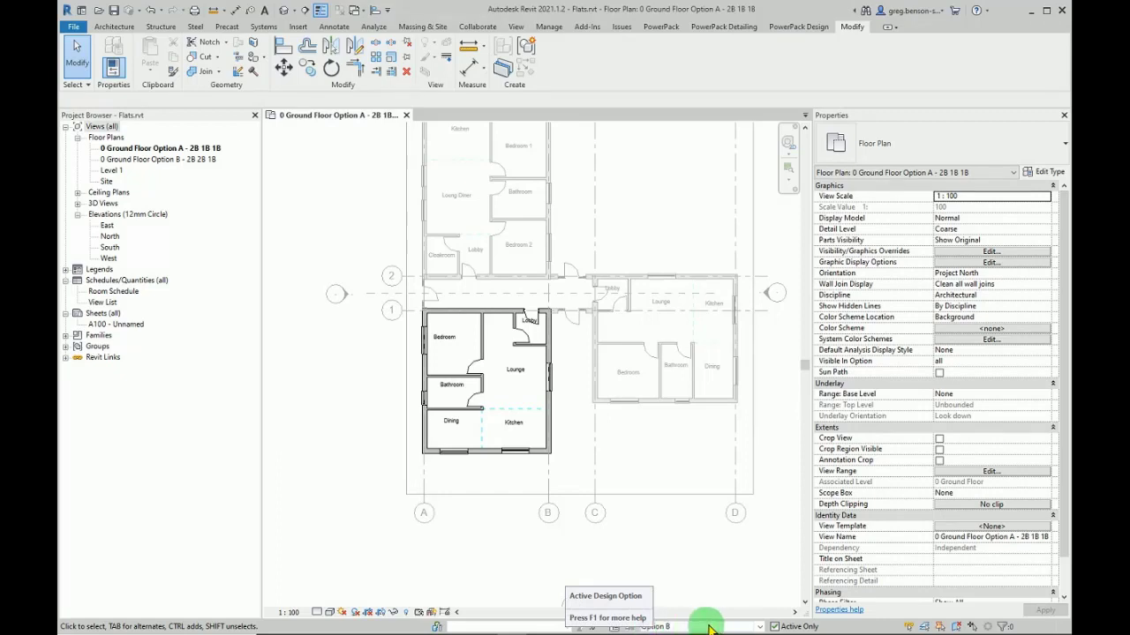
click(545, 446)
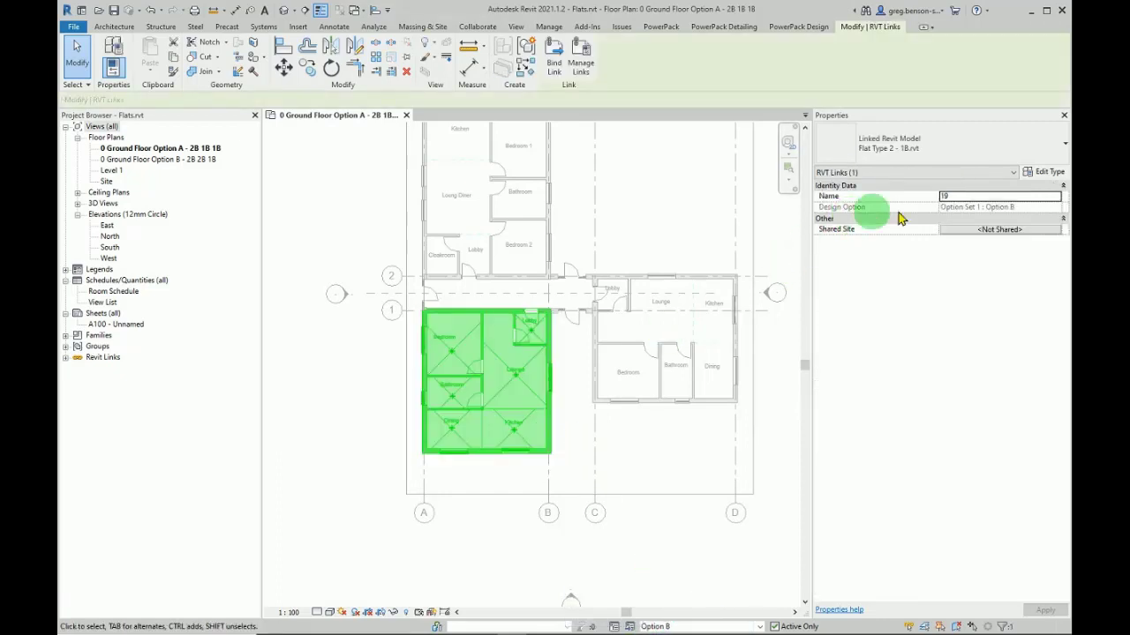
click(978, 212)
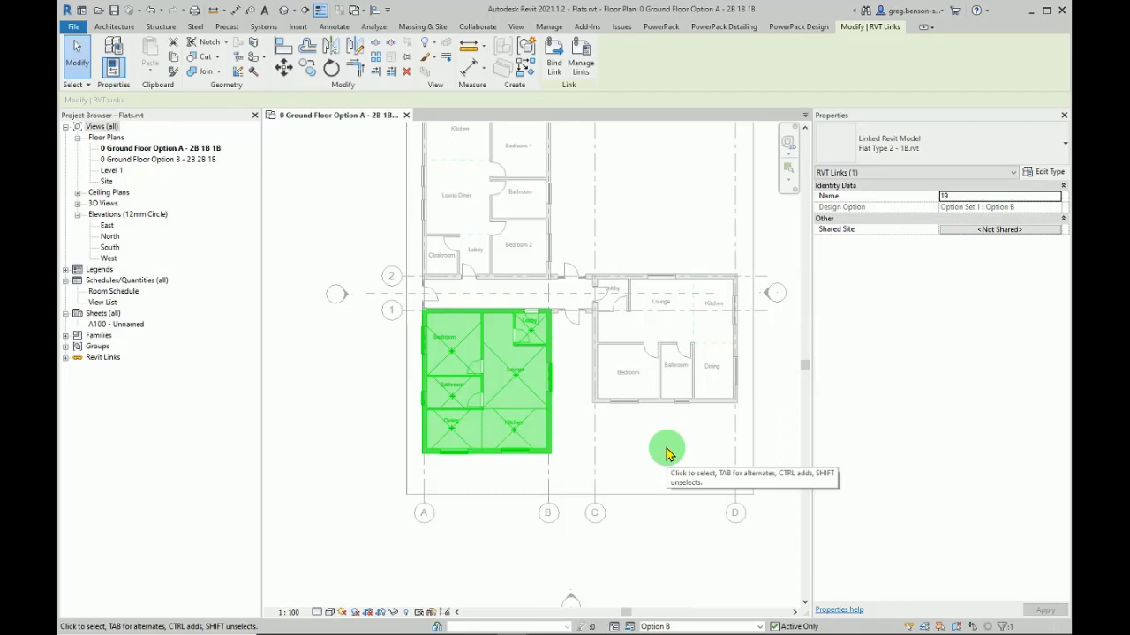
click(644, 534)
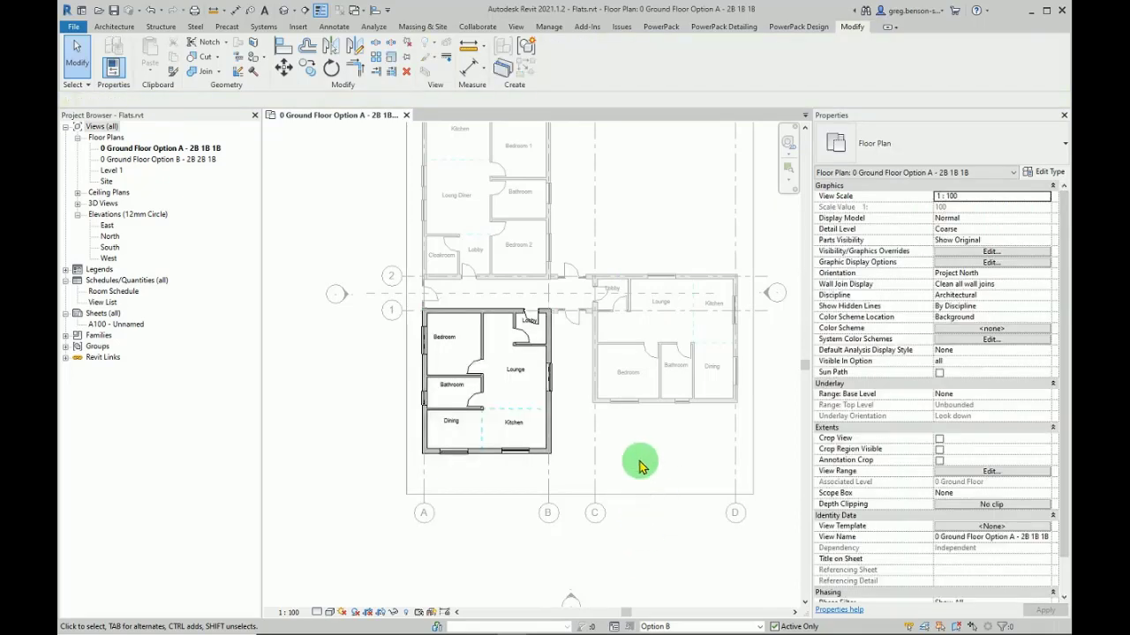
Make Option A <primary> the active design option and select the Option A ground floor plan
scroll(636, 466, down, 2)
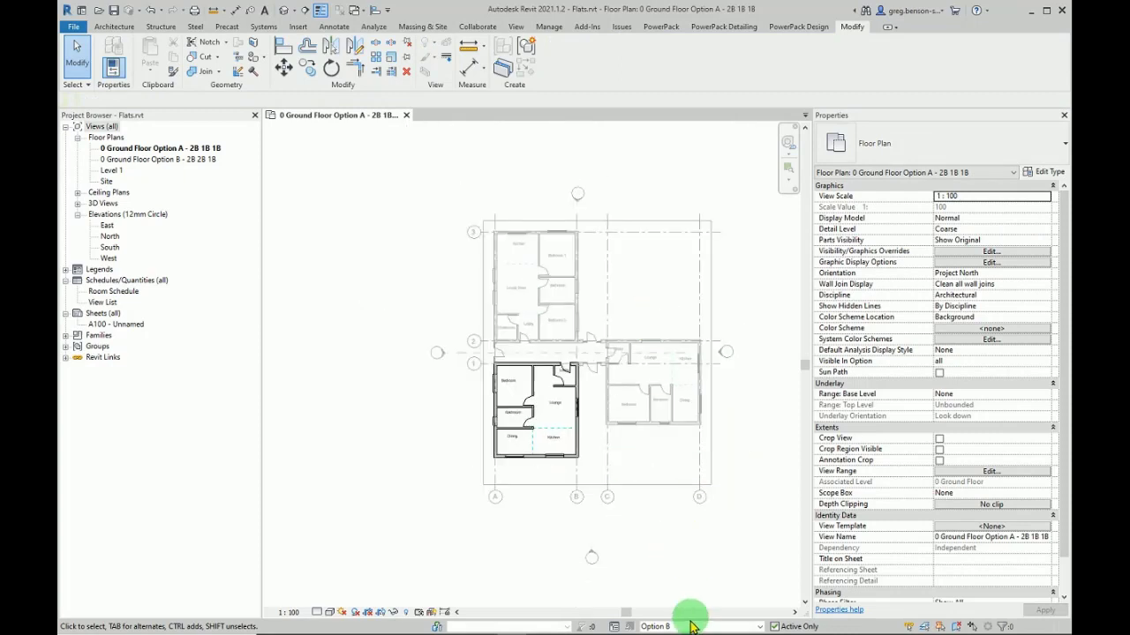
click(724, 625)
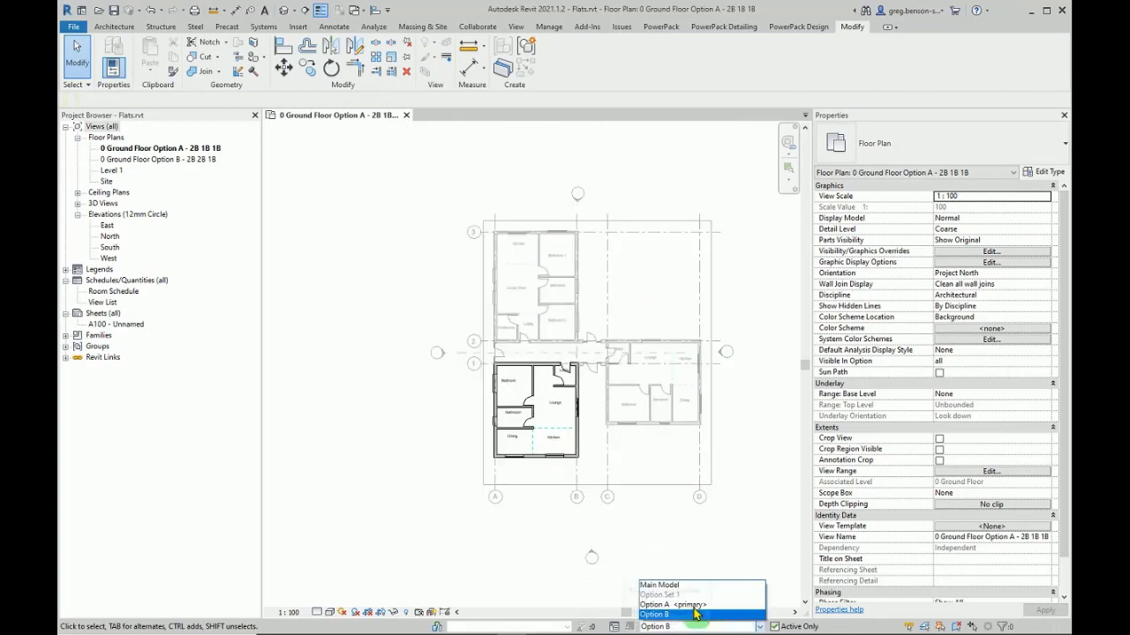
click(667, 606)
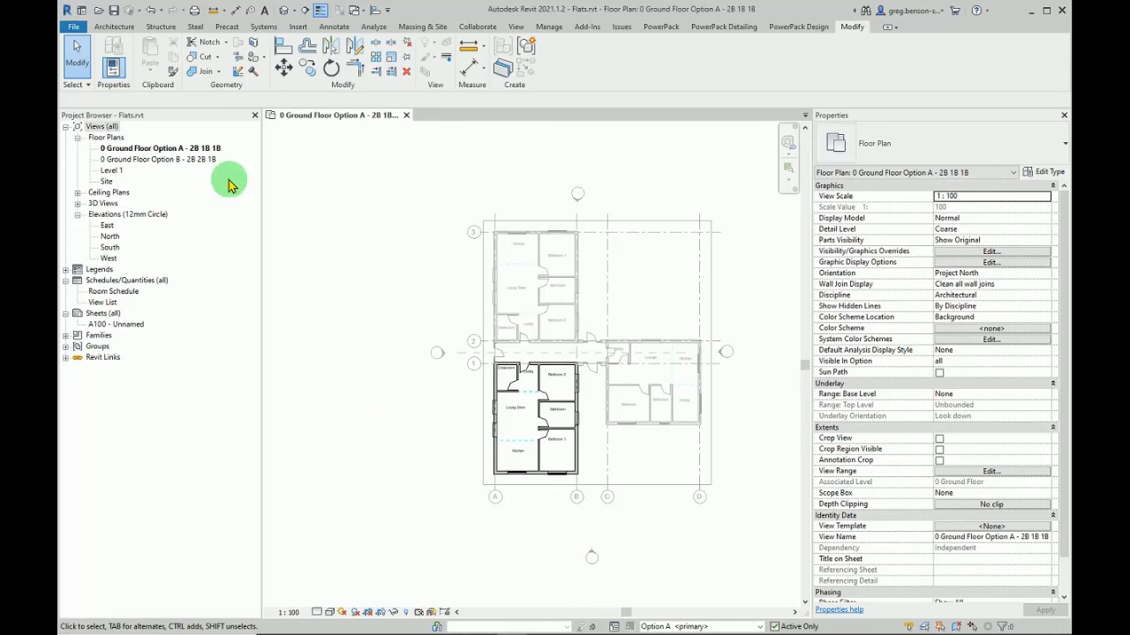
click(159, 149)
click(174, 152)
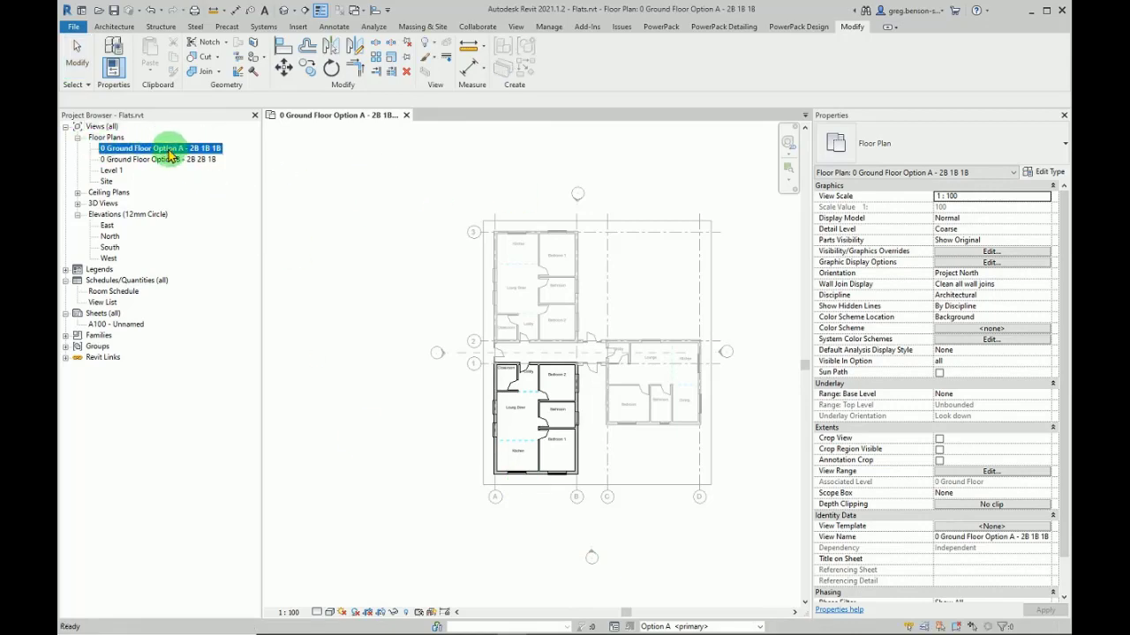
right_click(169, 153)
mouse_move(246, 250)
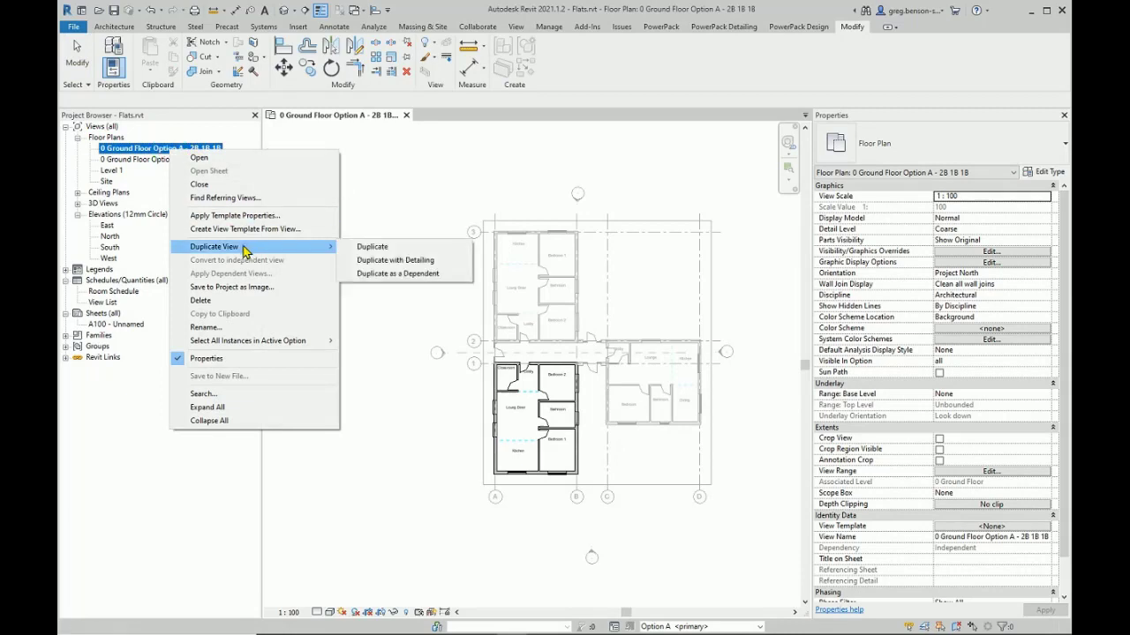
click(374, 265)
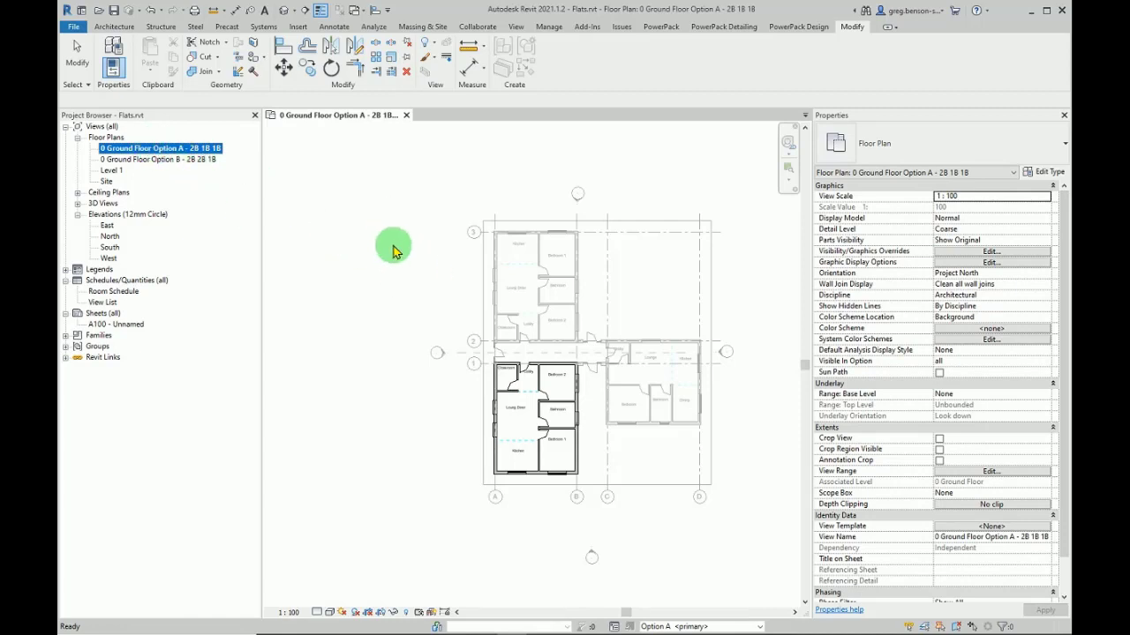
Open the Option B ground floor plan, make Option B active, and return to the Option A tab
click(156, 160)
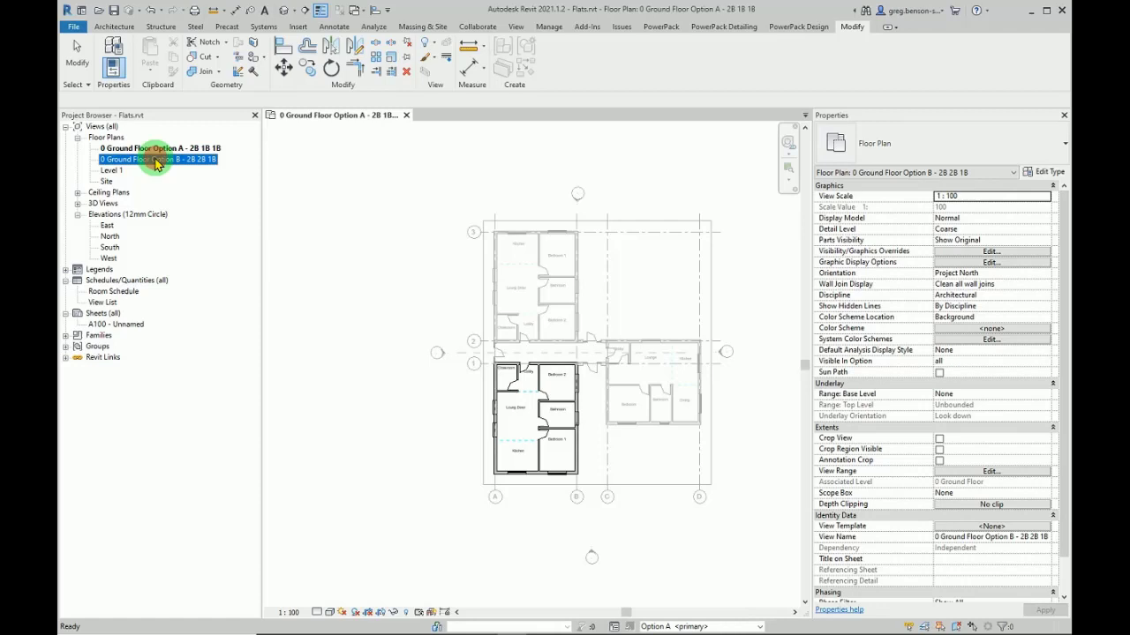
double_click(156, 160)
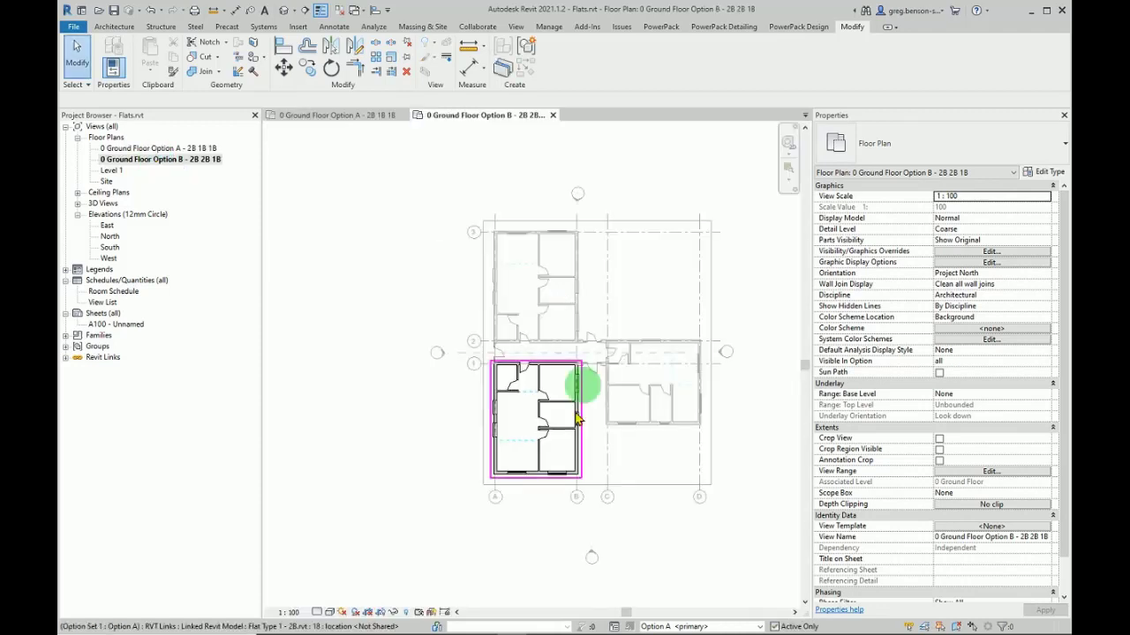
click(689, 626)
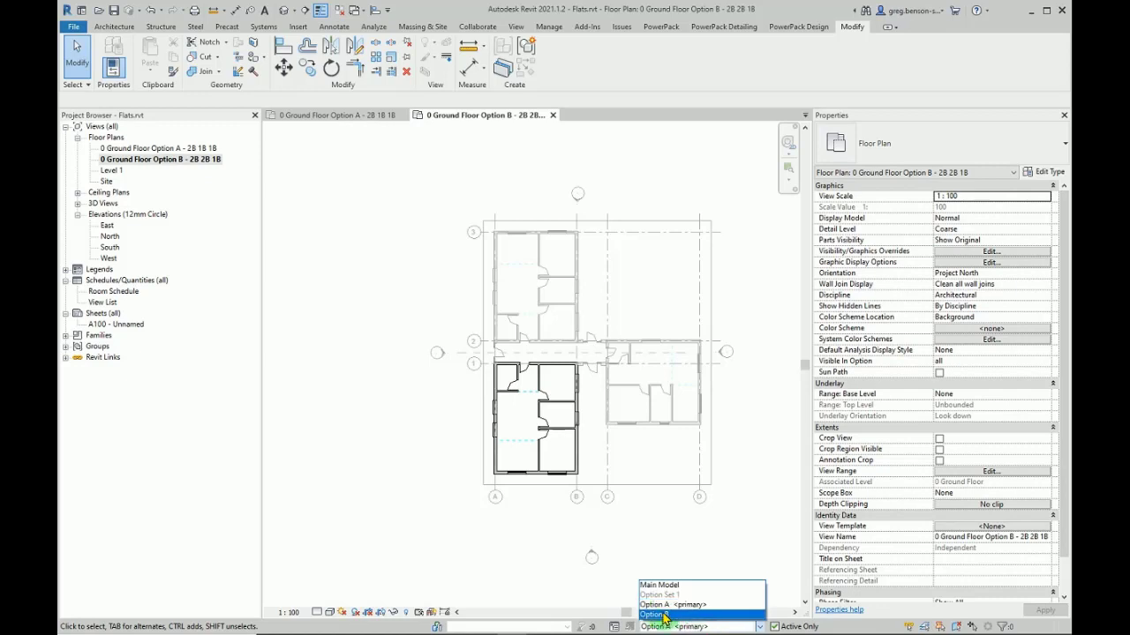
click(657, 615)
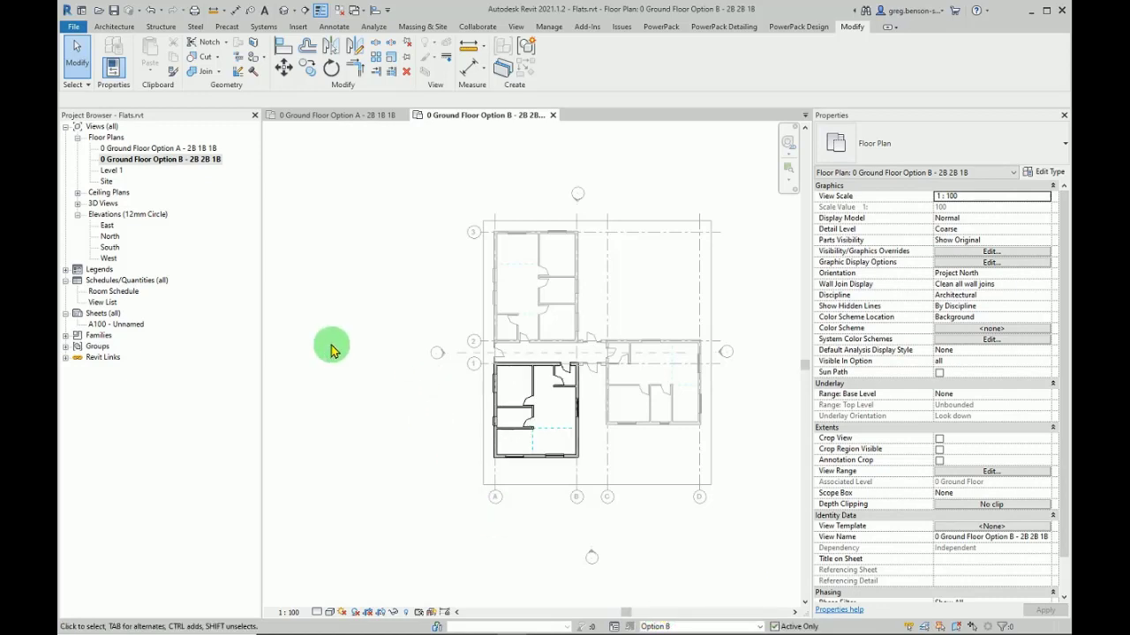
click(343, 116)
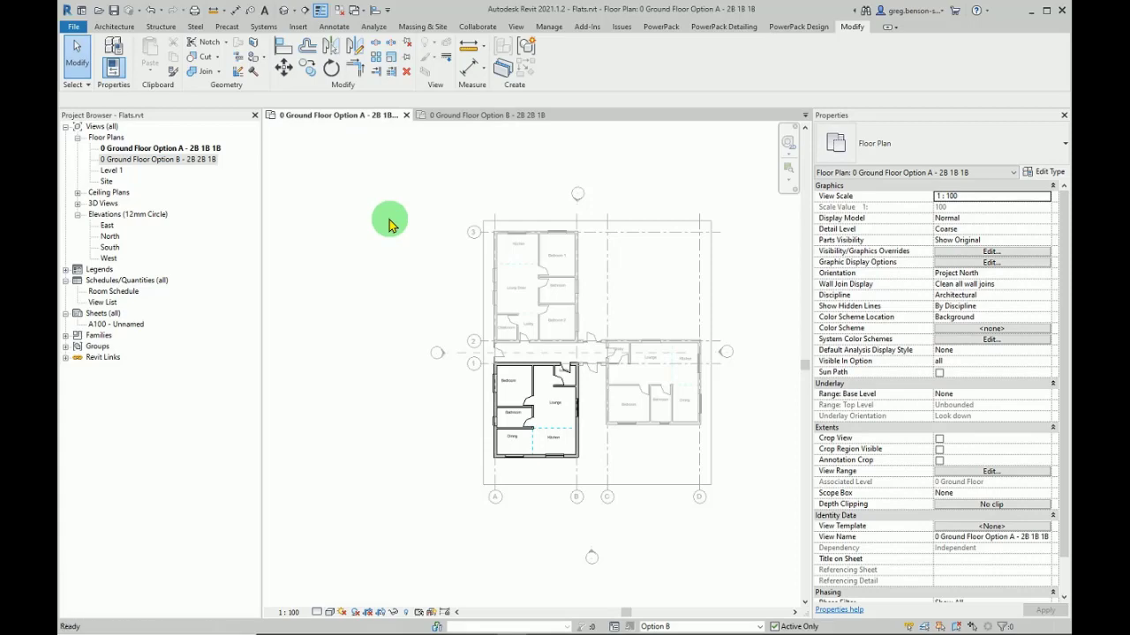
Fix the Option A plan's visibility overrides to show Option A <primary> for Option Set 1
key(v)
key(v)
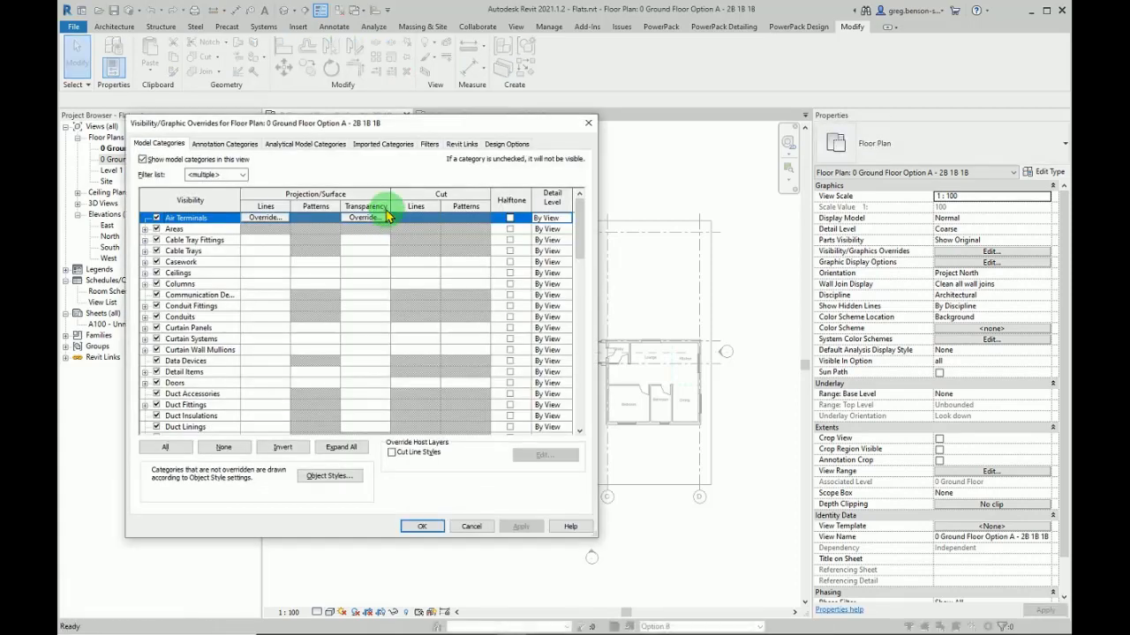
click(509, 146)
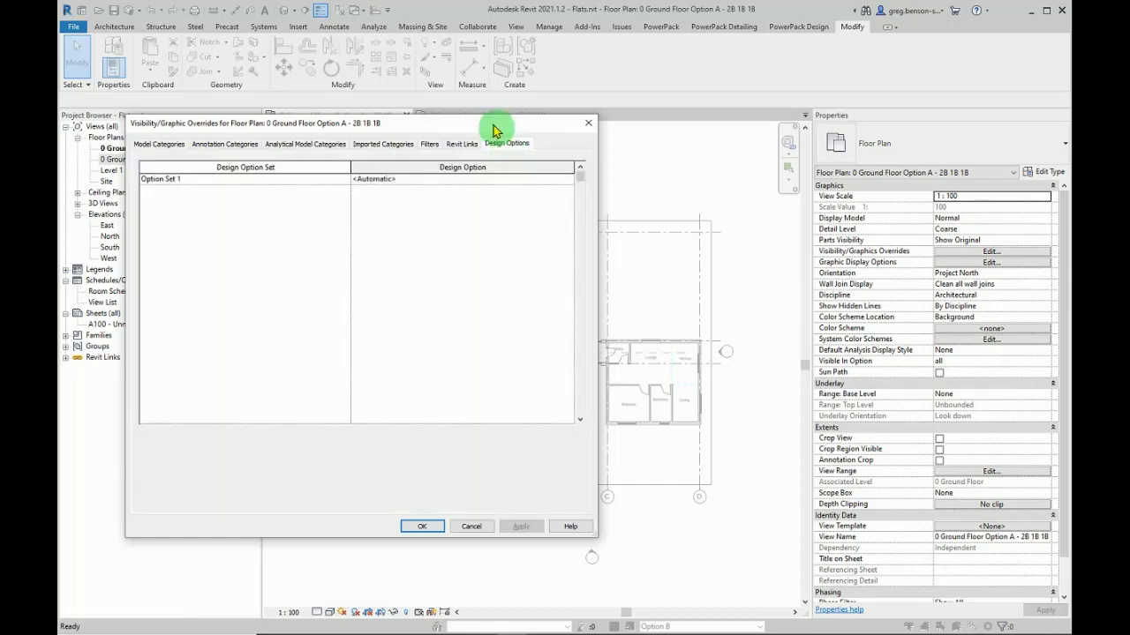
drag(497, 131, 500, 207)
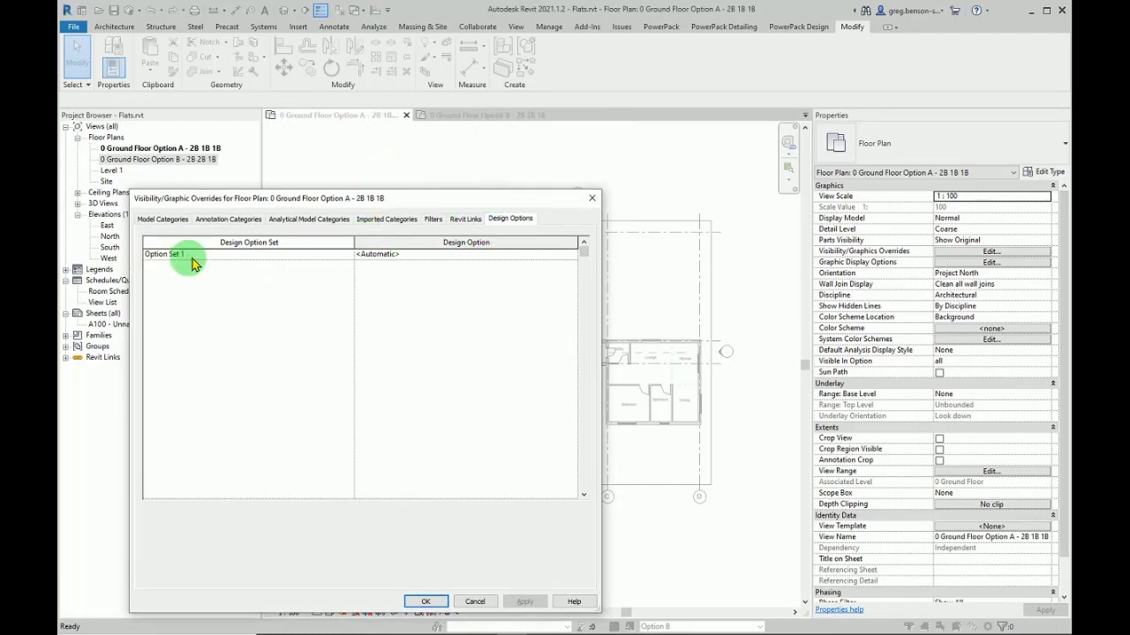
click(467, 255)
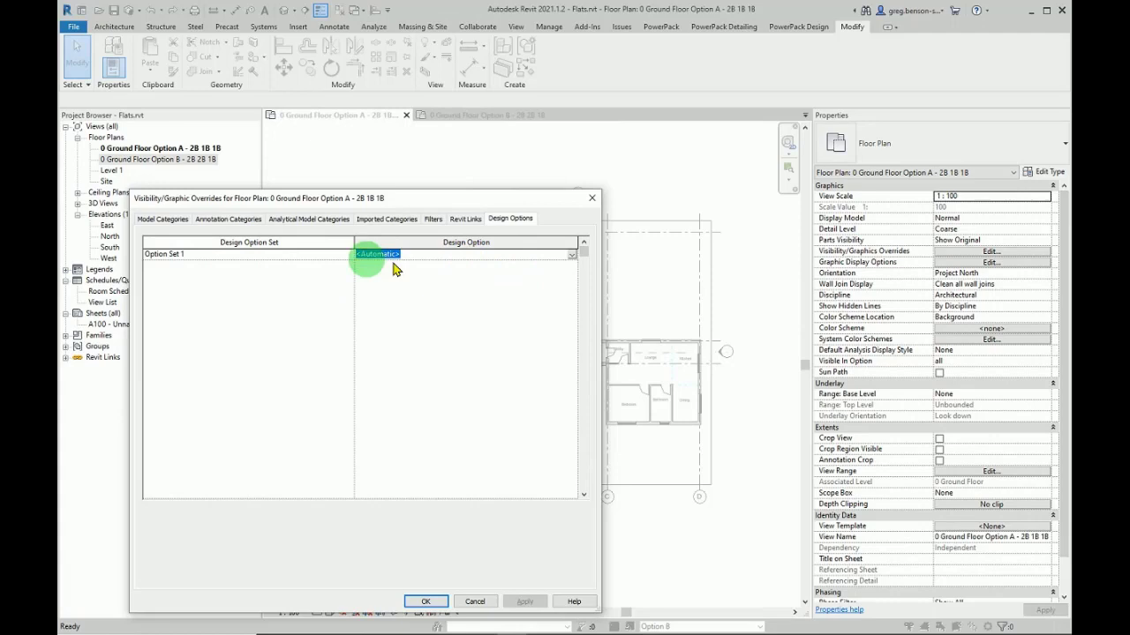
click(570, 255)
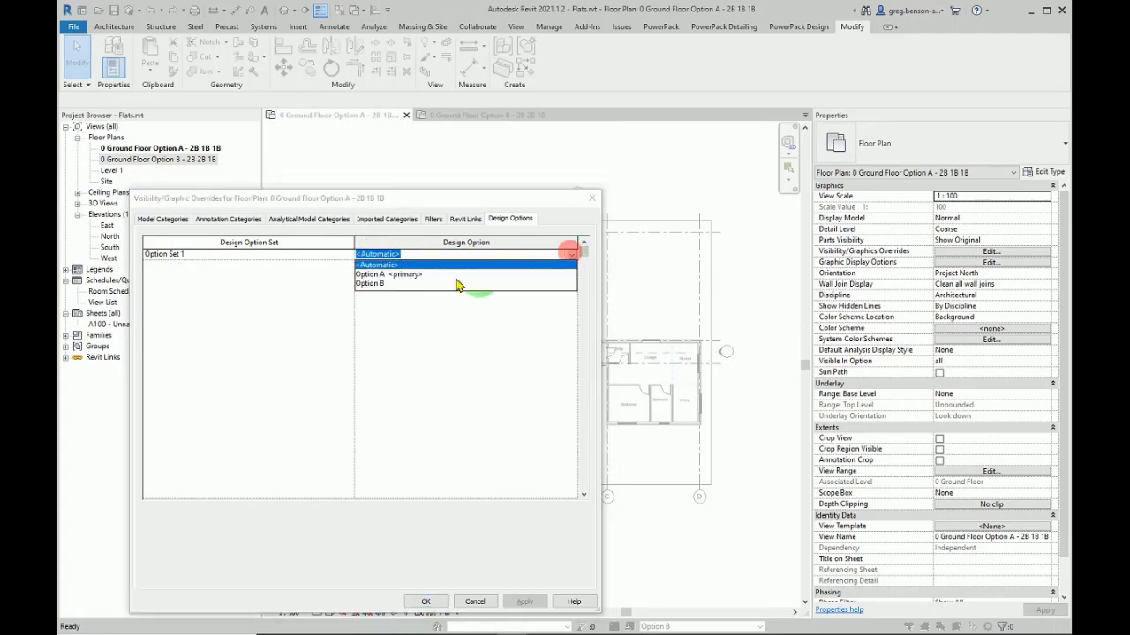
click(371, 275)
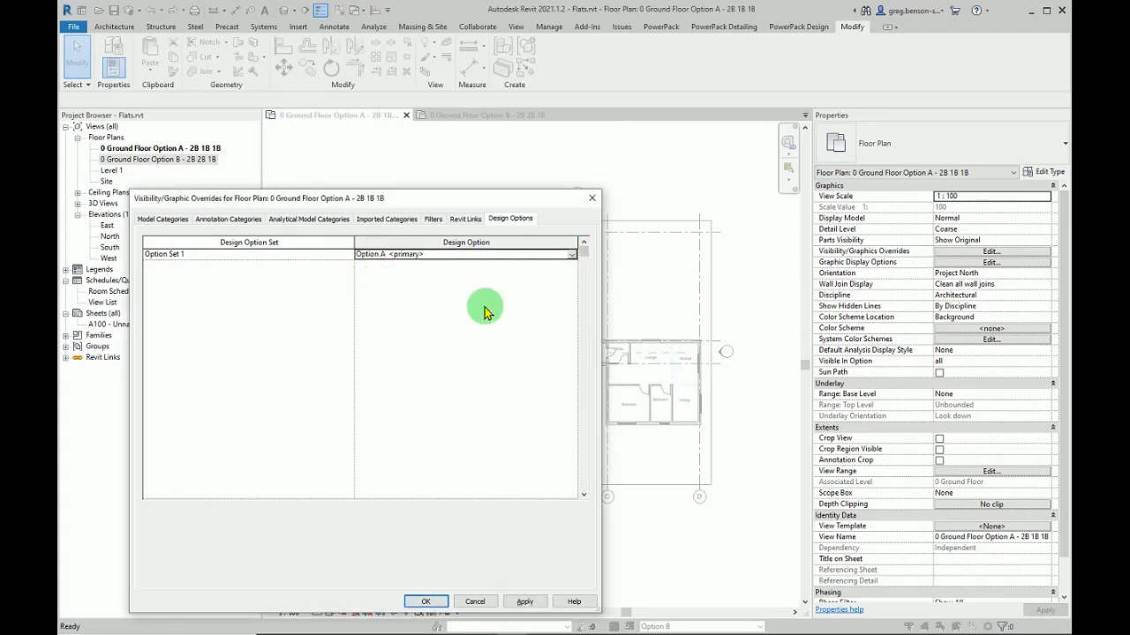
click(526, 603)
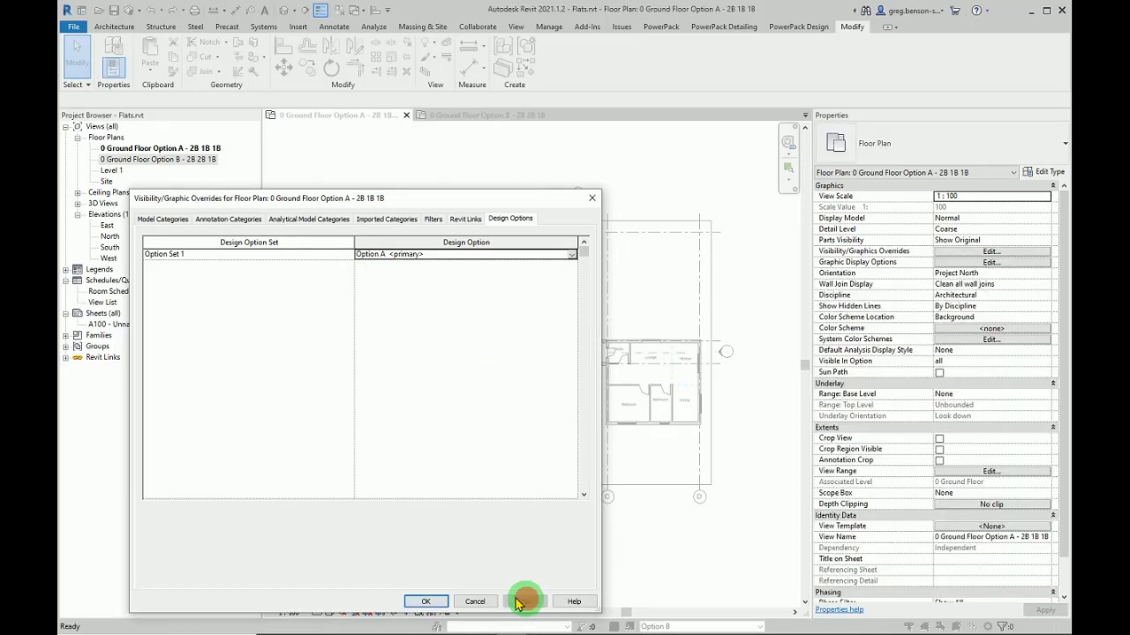
click(427, 602)
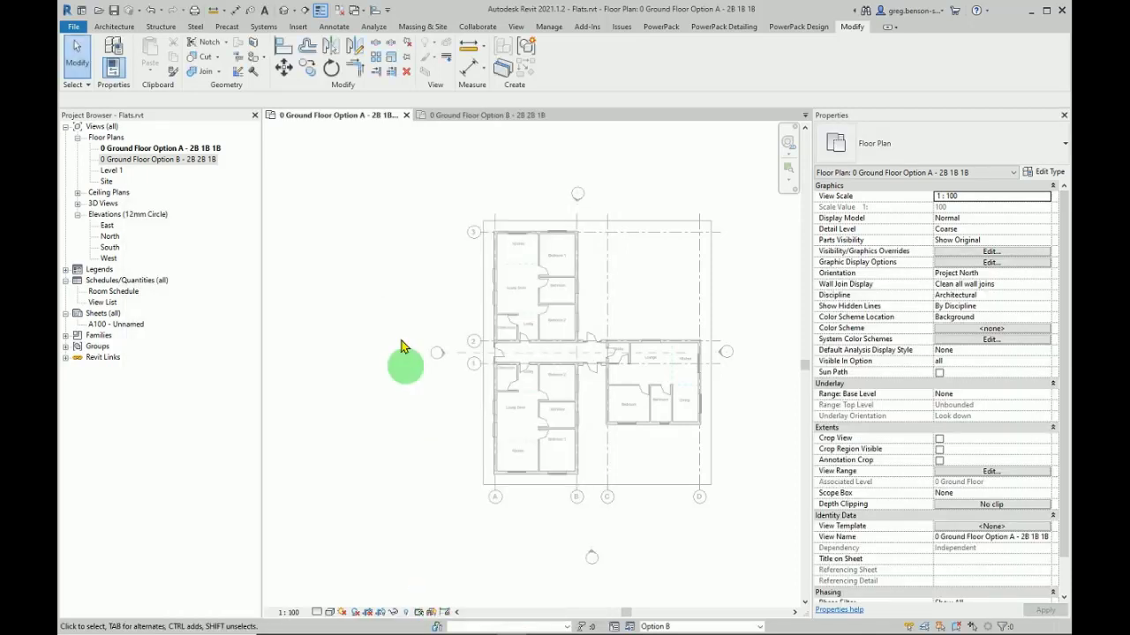
Switch to the Option B plan and fix its visibility overrides to show Option B for Option Set 1
click(345, 118)
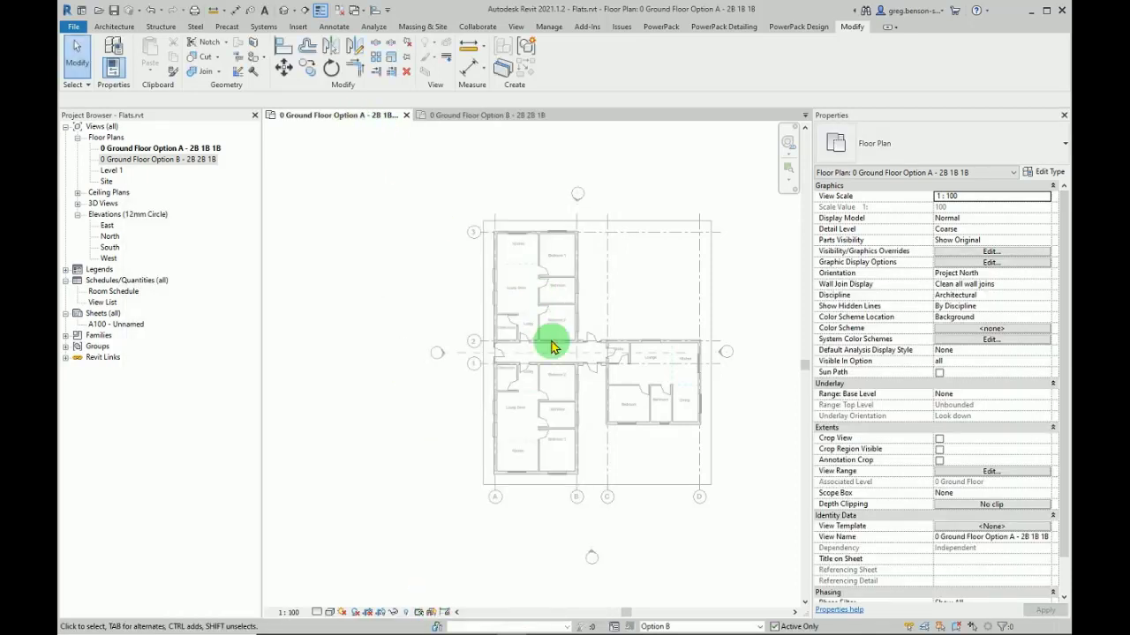
click(477, 116)
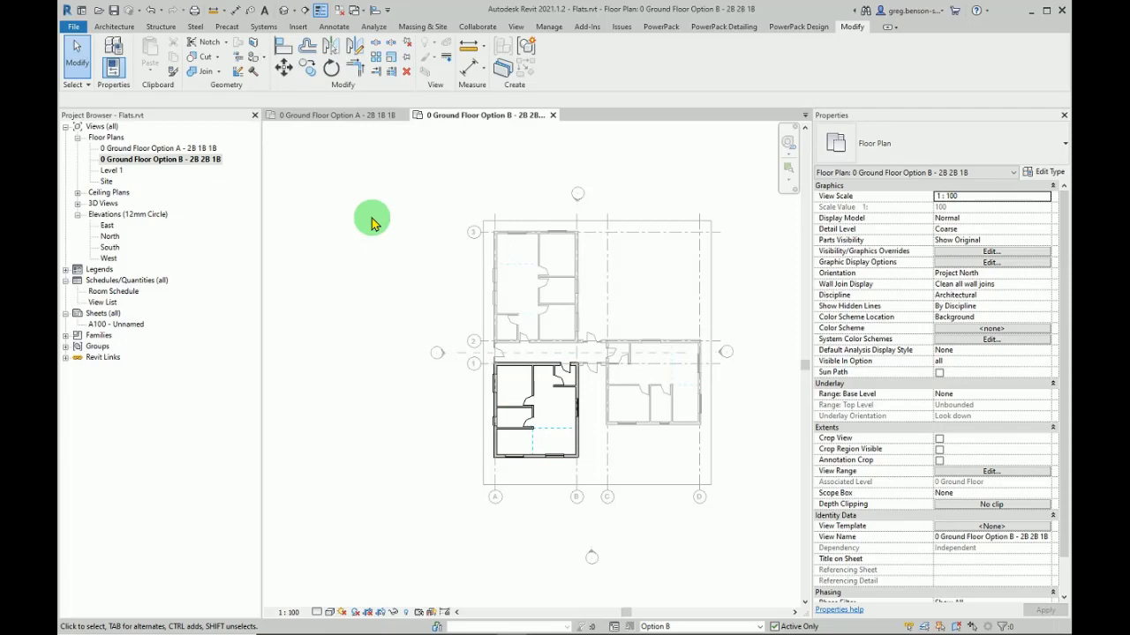
key(v)
key(v)
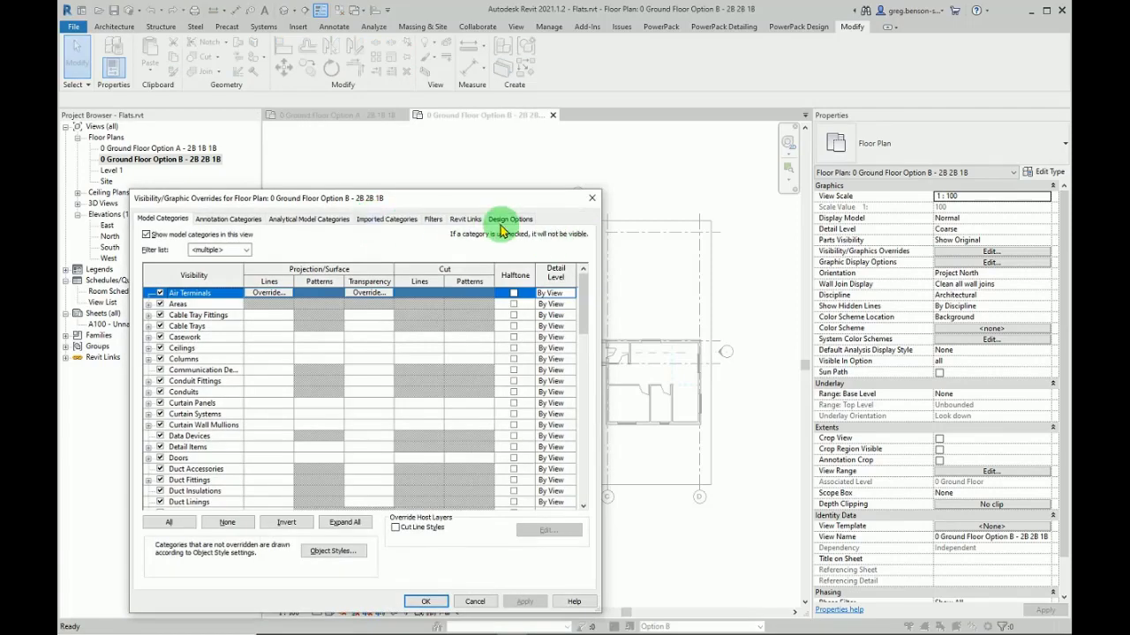
click(506, 221)
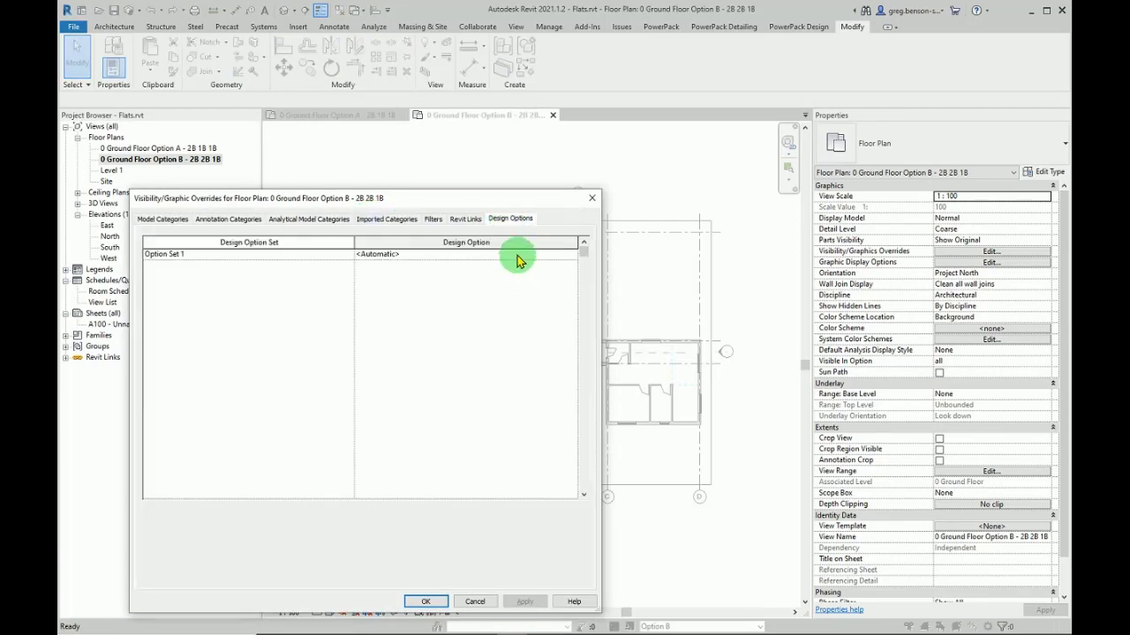
click(518, 255)
click(572, 253)
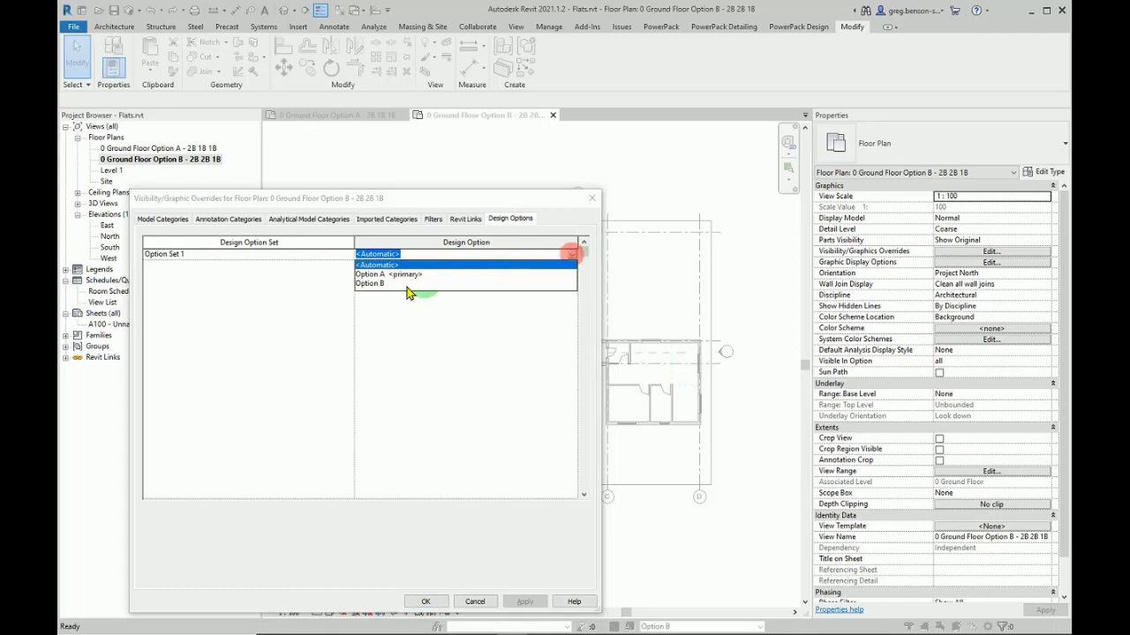
click(373, 284)
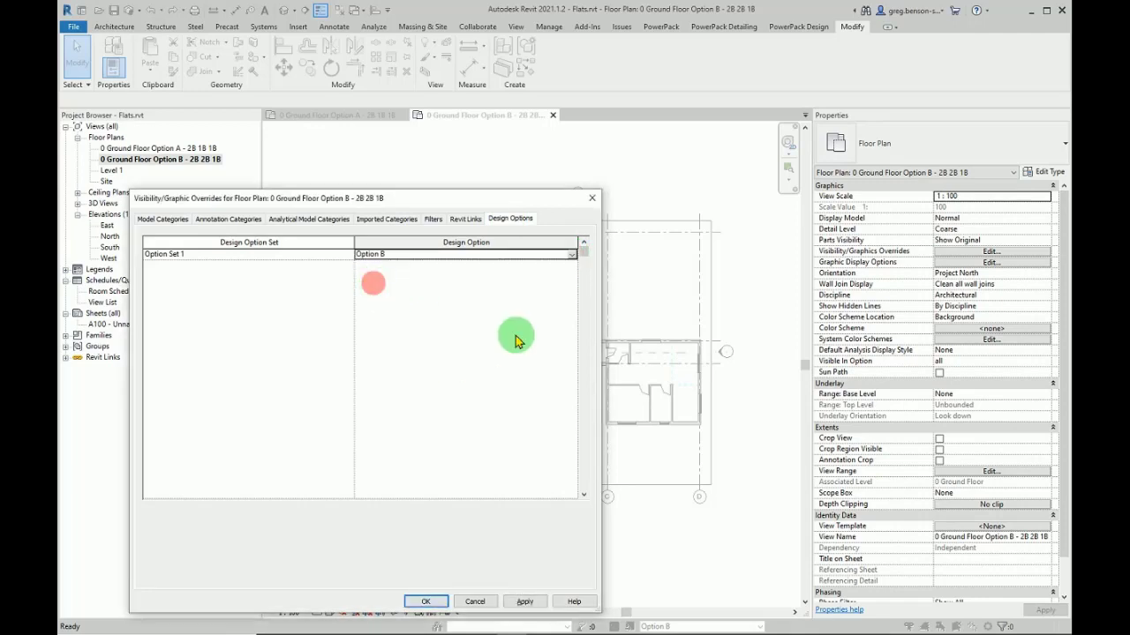
click(526, 602)
click(425, 601)
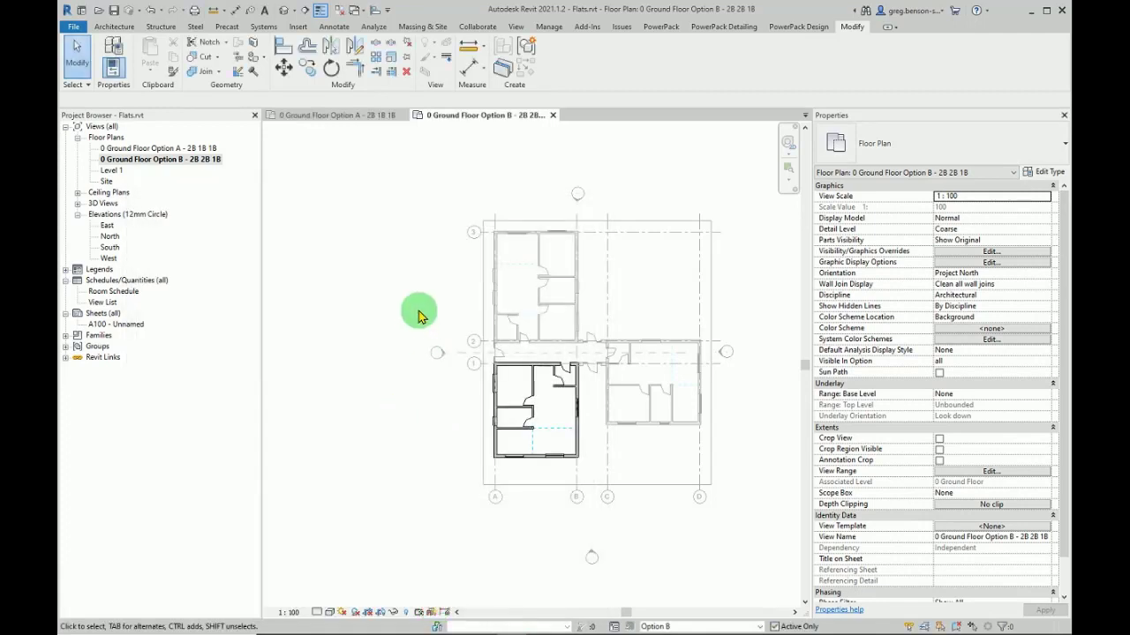
Tile both plans with Option A on the left, zoom all to fit, and make Main Model active
key(w)
key(t)
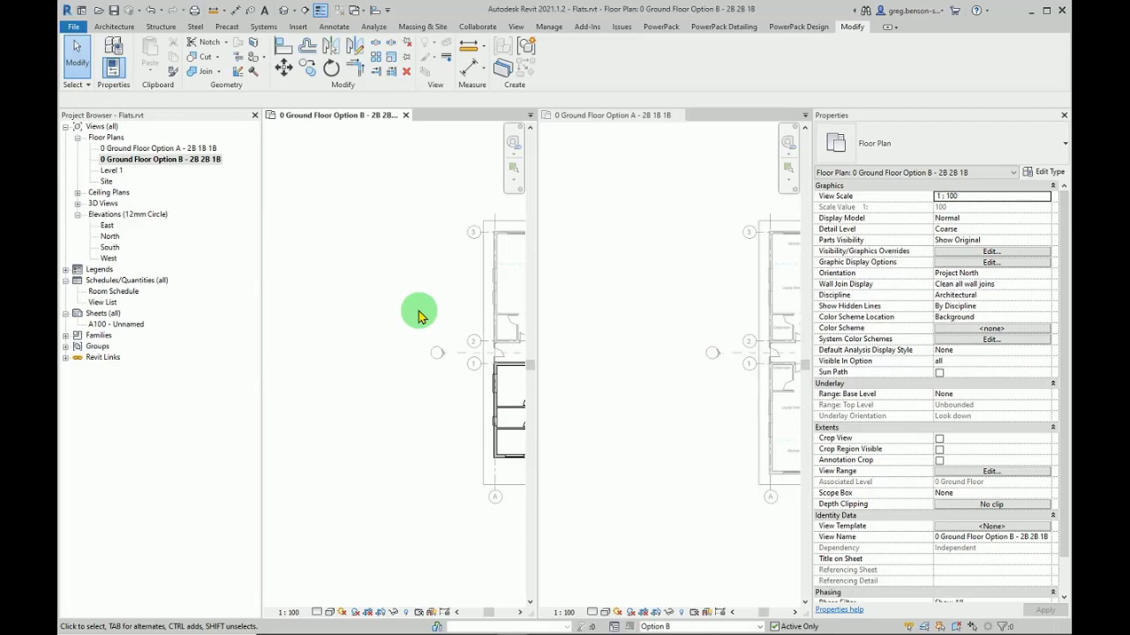
key(z)
key(a)
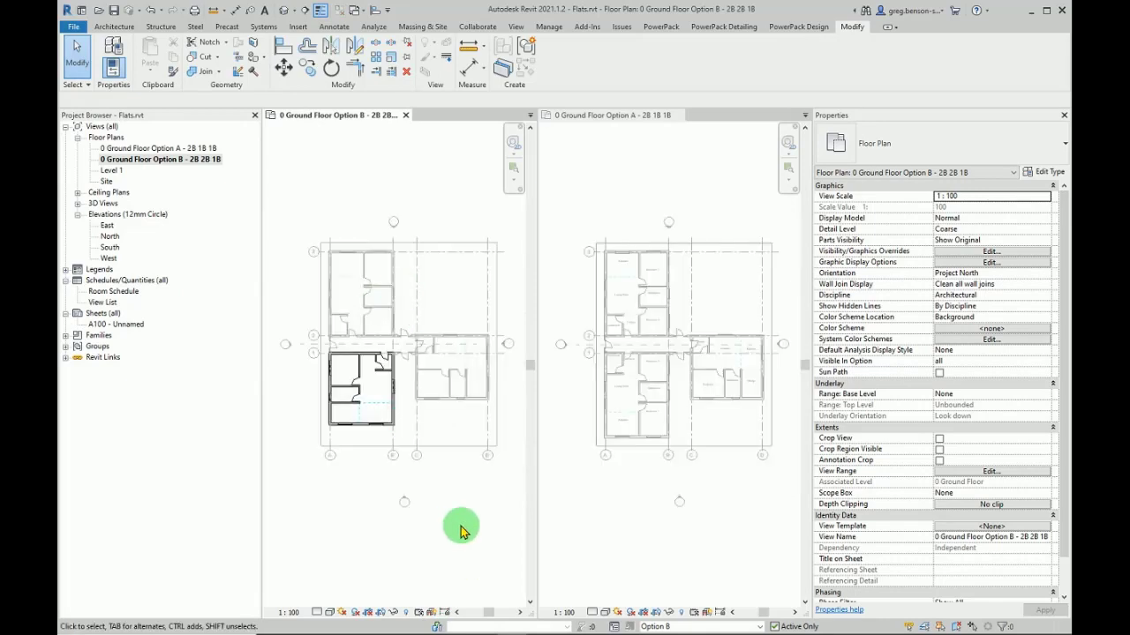
click(628, 115)
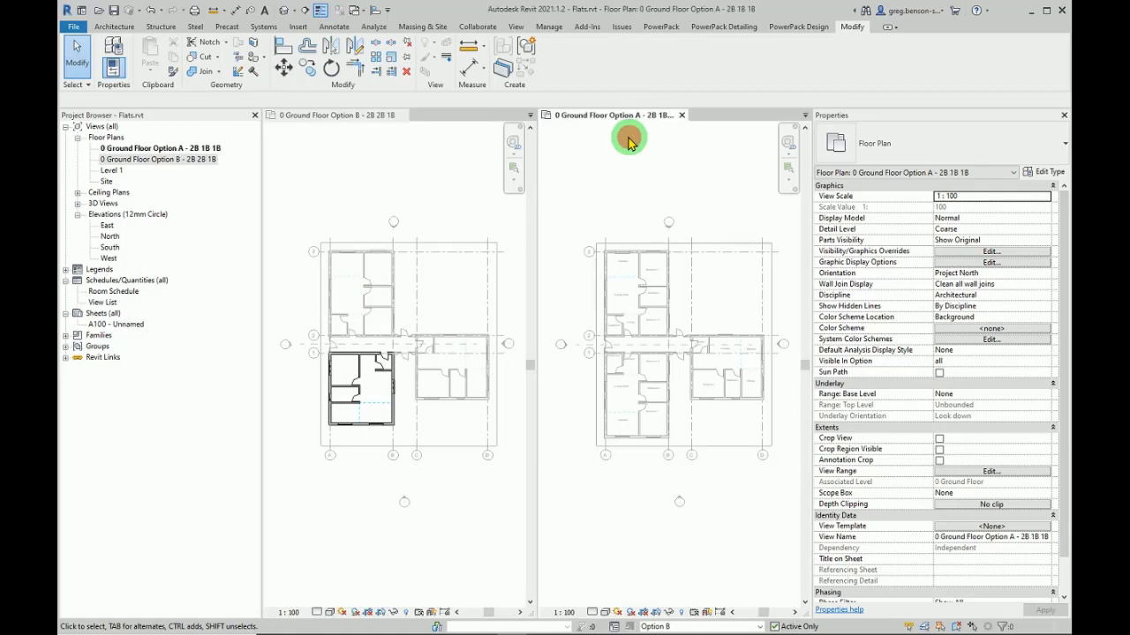
key(w)
key(t)
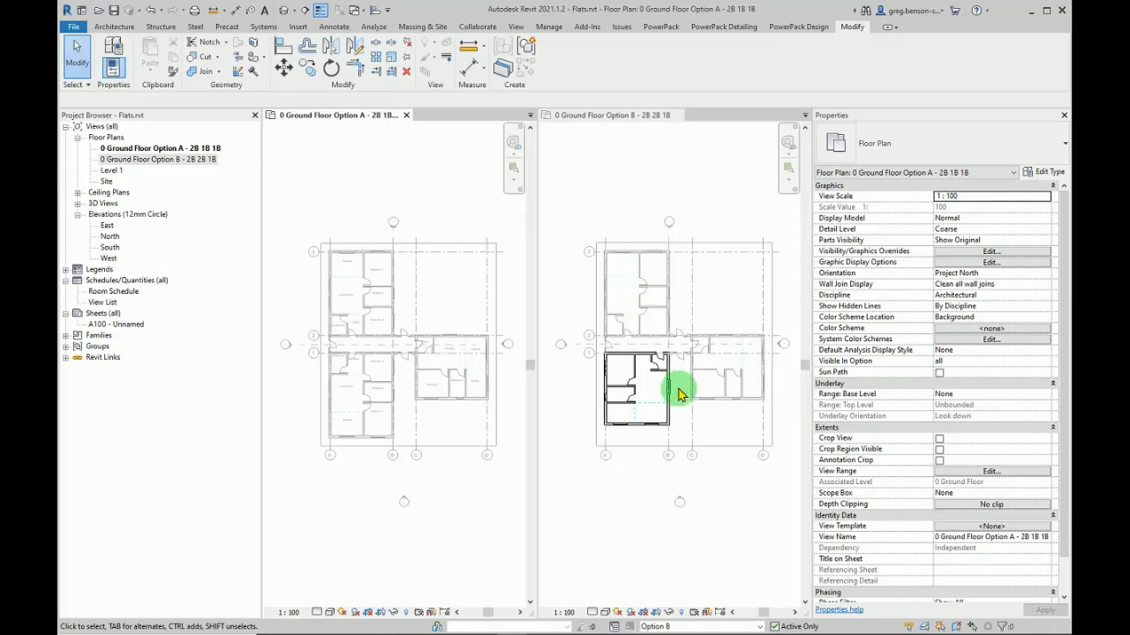
click(758, 626)
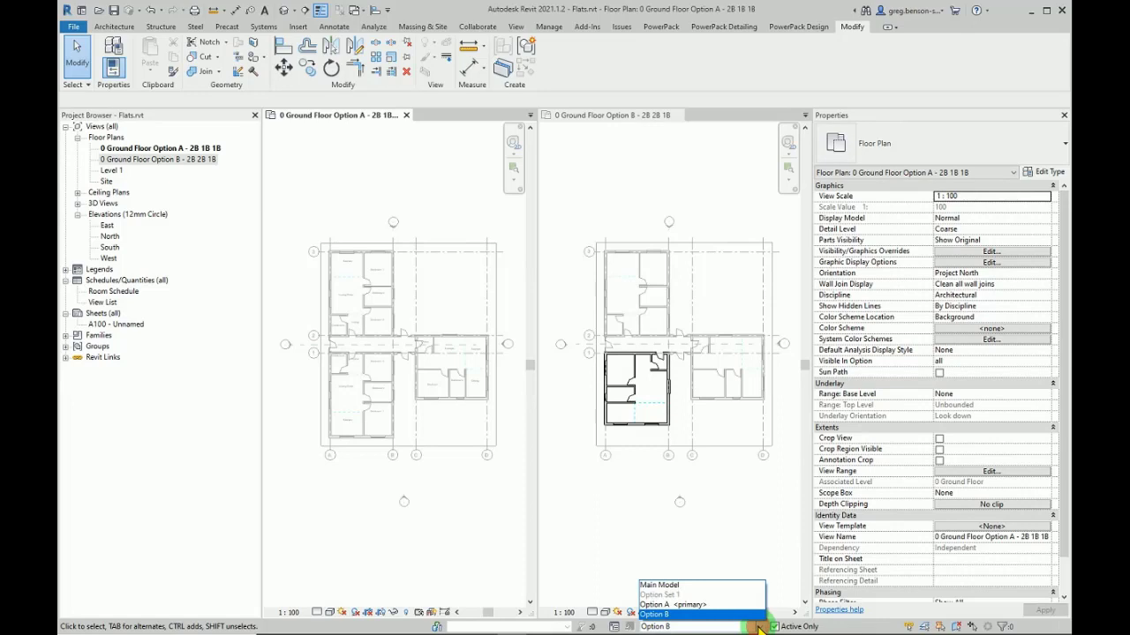
click(670, 586)
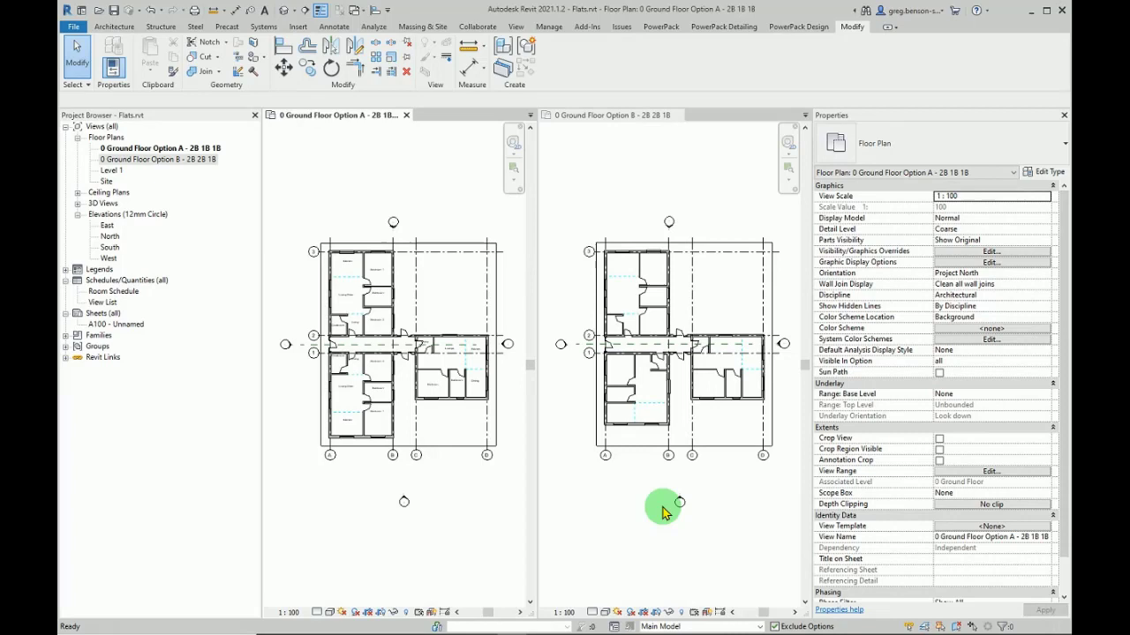
double_click(106, 293)
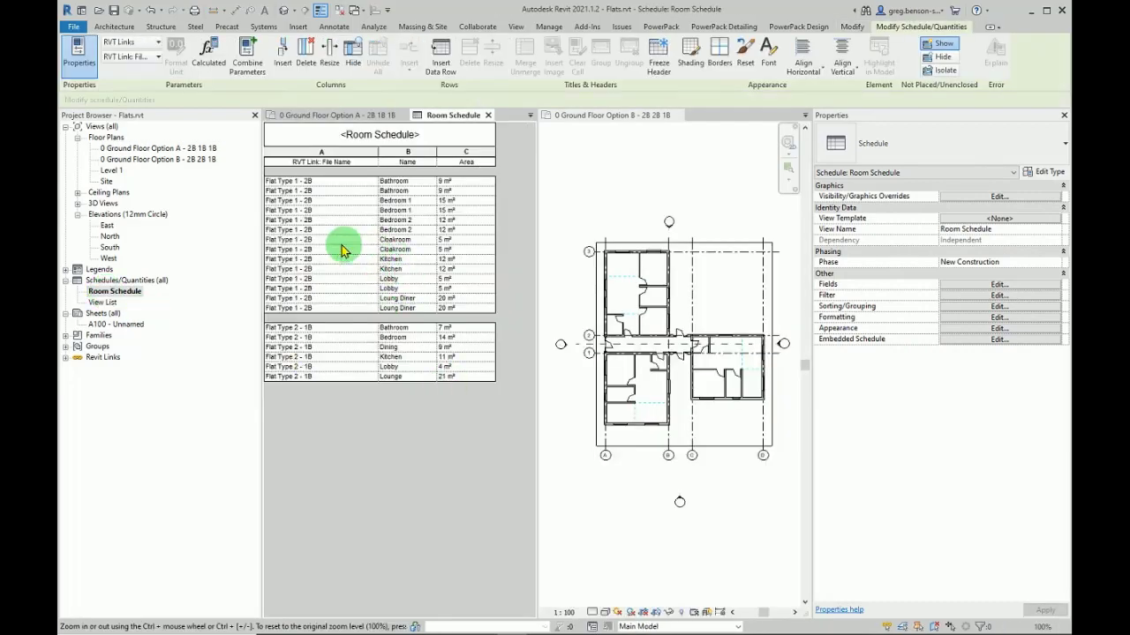
ctrl+scroll(329, 225, up, 2)
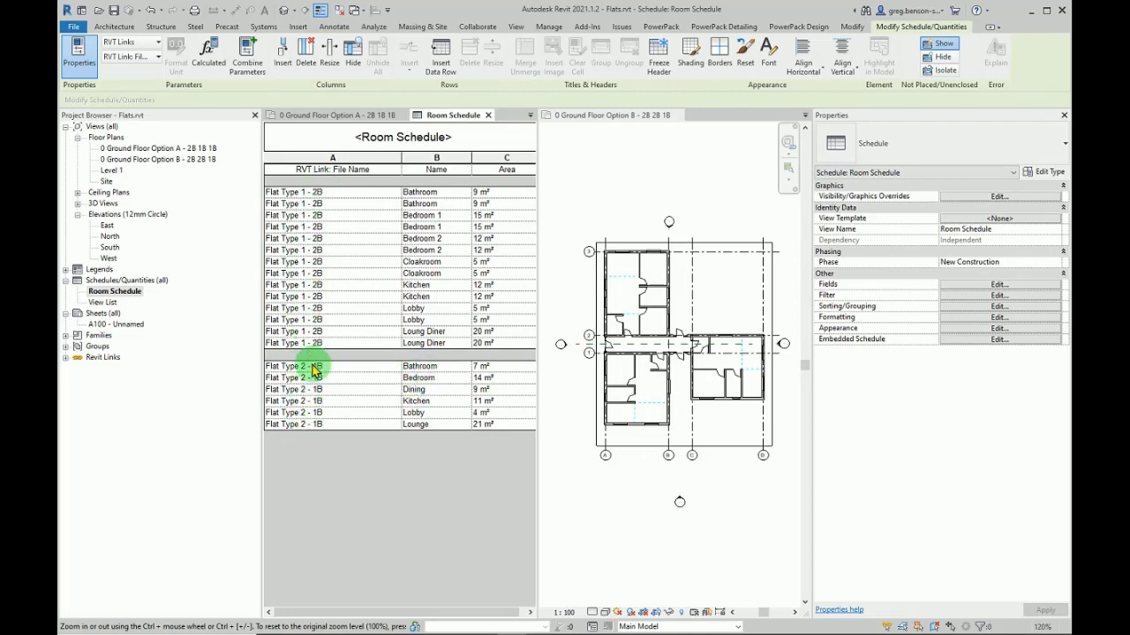
click(488, 116)
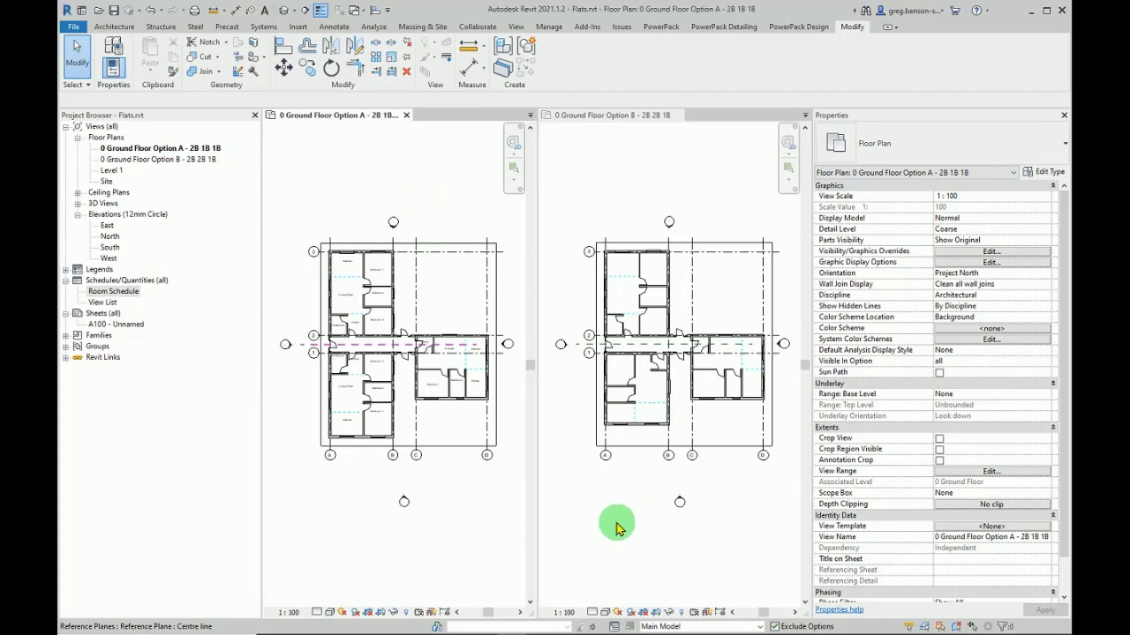
In the Design Options manager, select Option Set 1 and accept its primary option
click(616, 627)
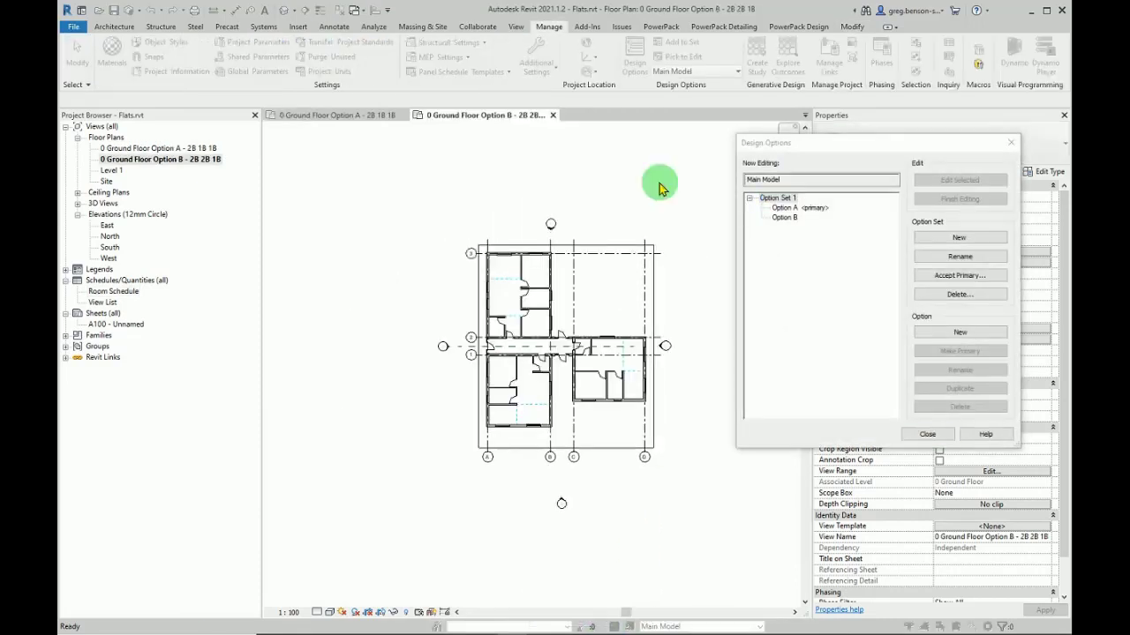
click(784, 218)
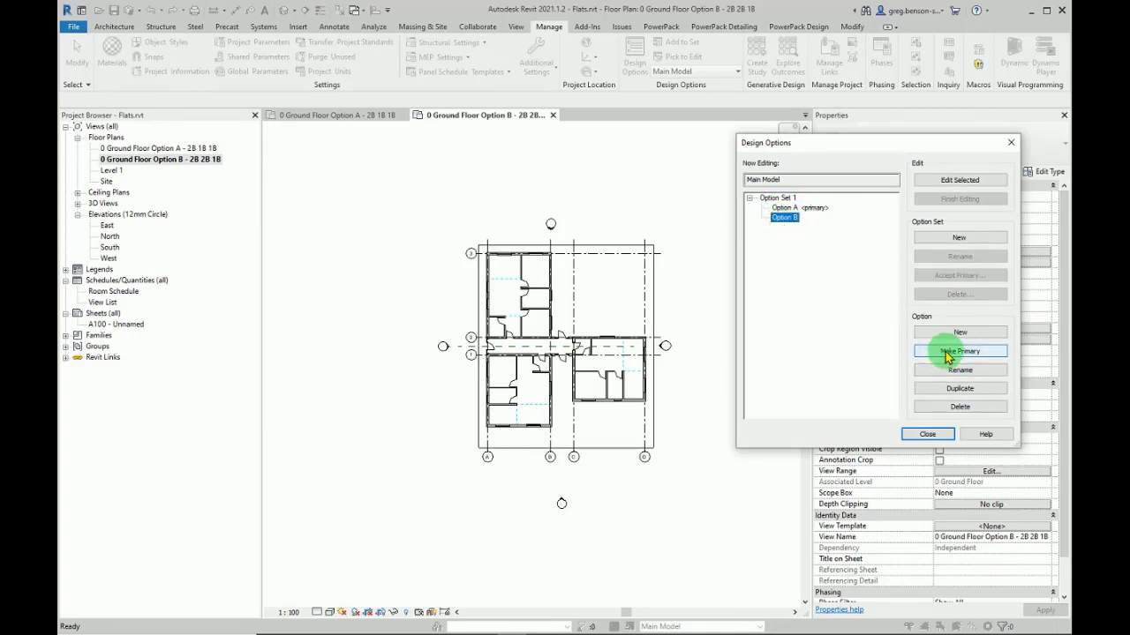
click(788, 209)
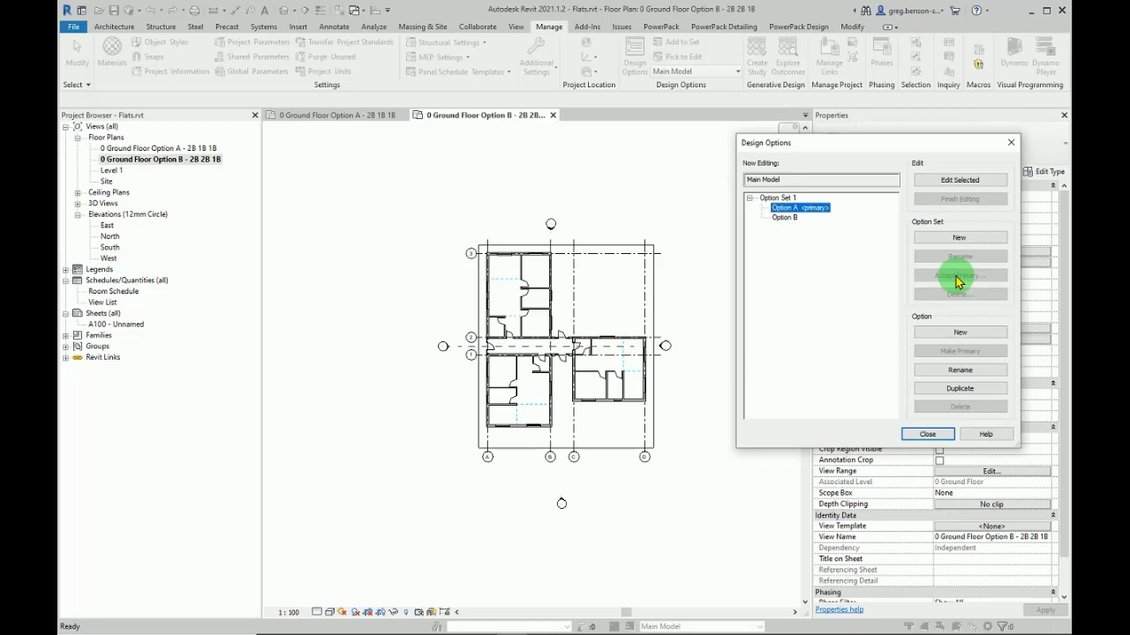
click(779, 198)
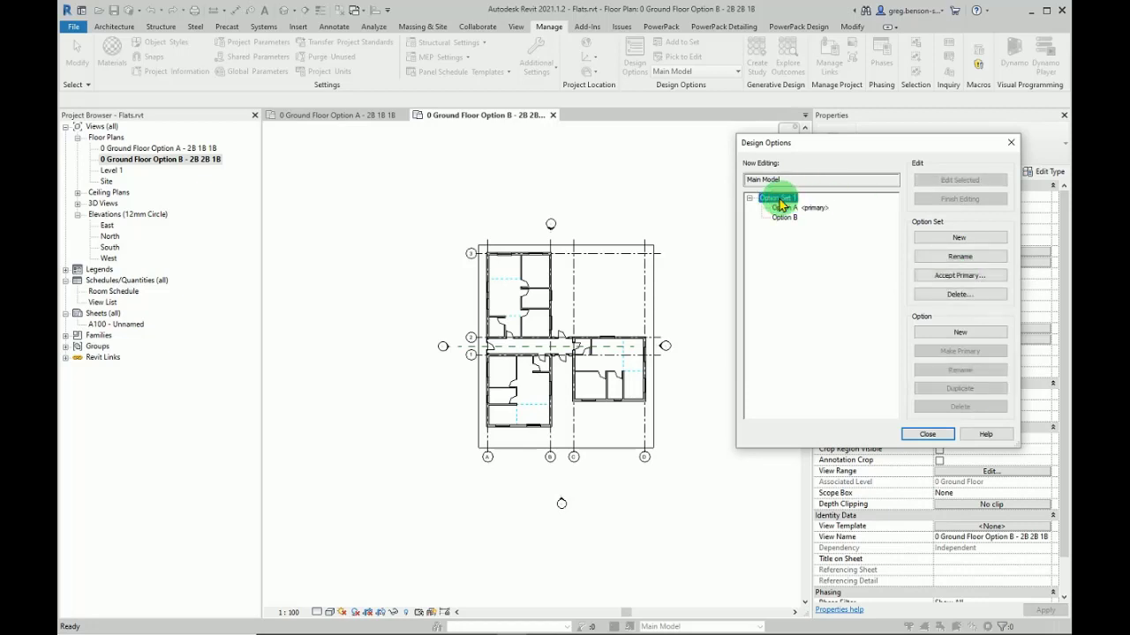
click(959, 294)
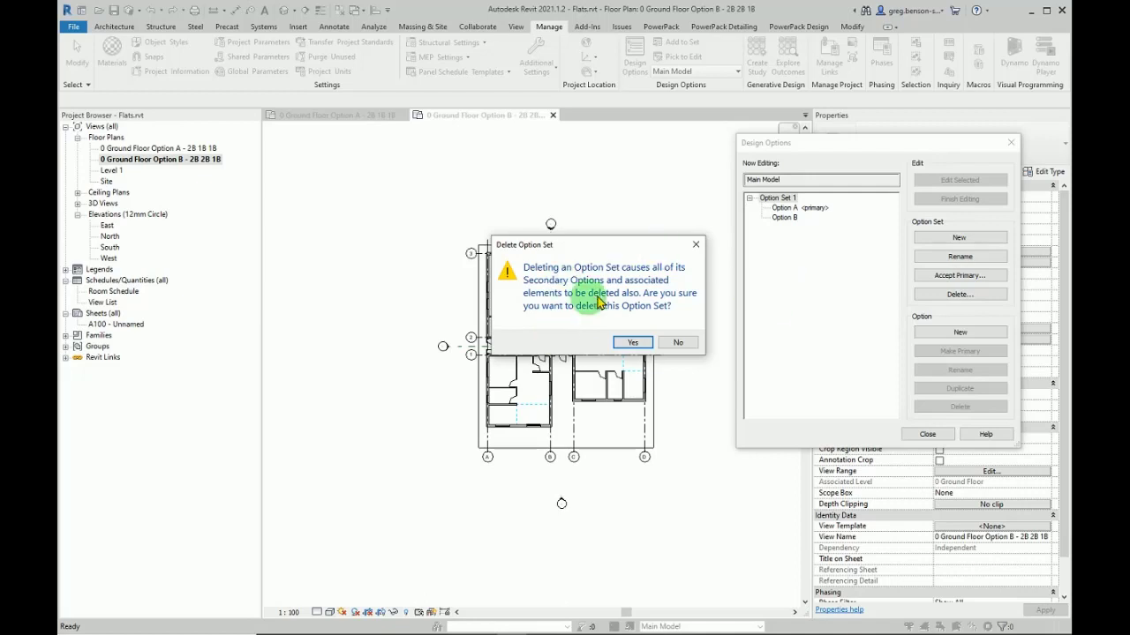
Confirm deleting Option Set 1 and the Option B plan view, close the manager, and recentre the plan
click(634, 343)
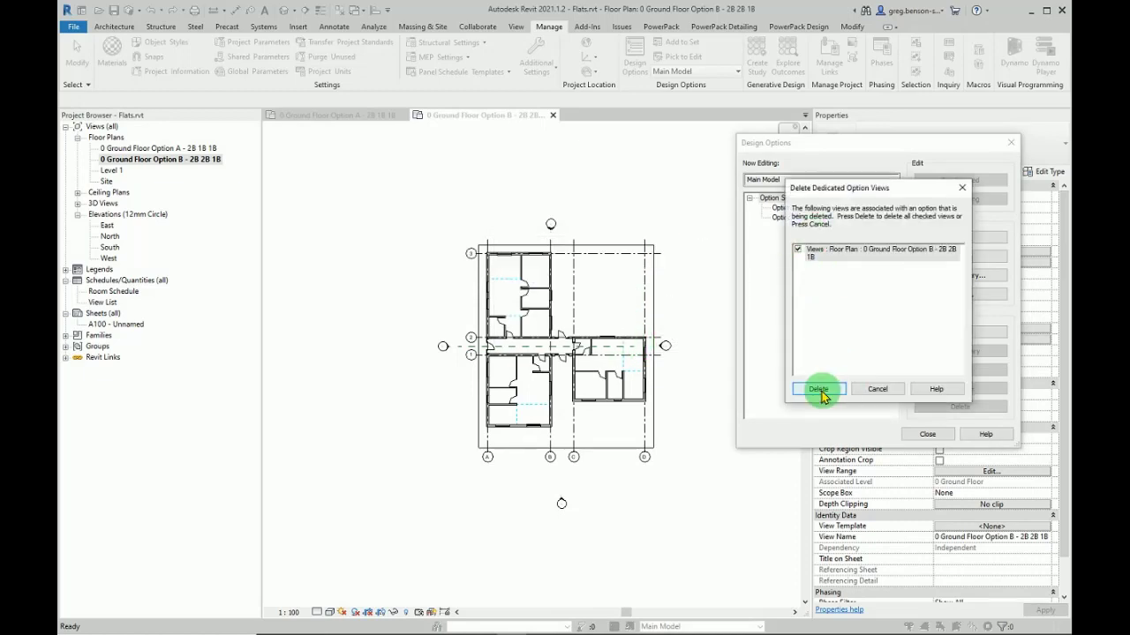
click(819, 389)
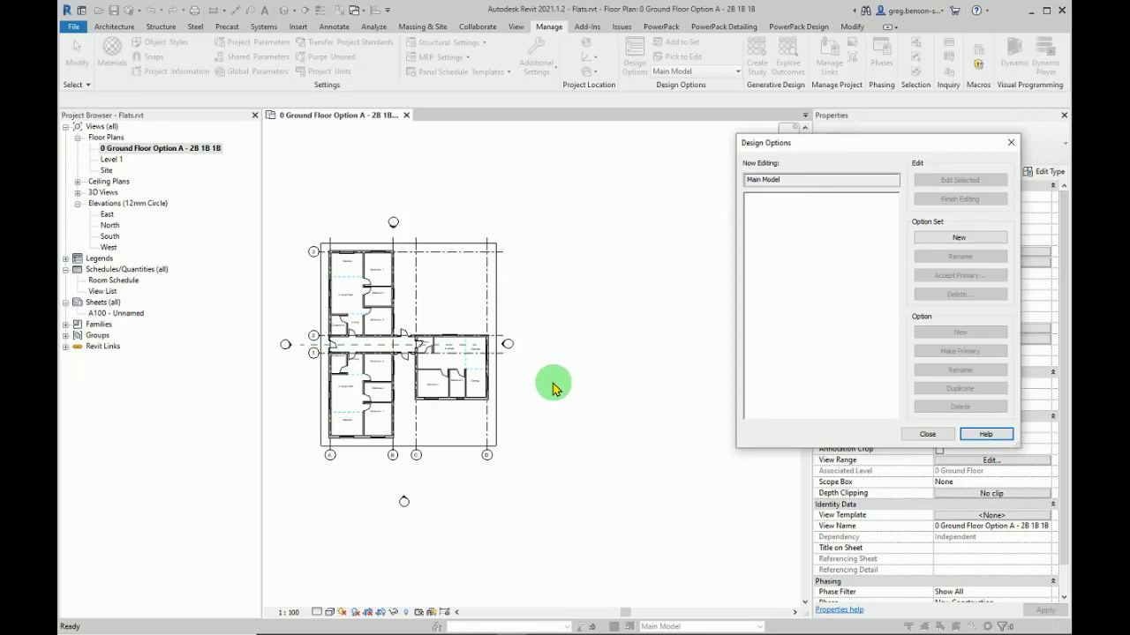
click(934, 433)
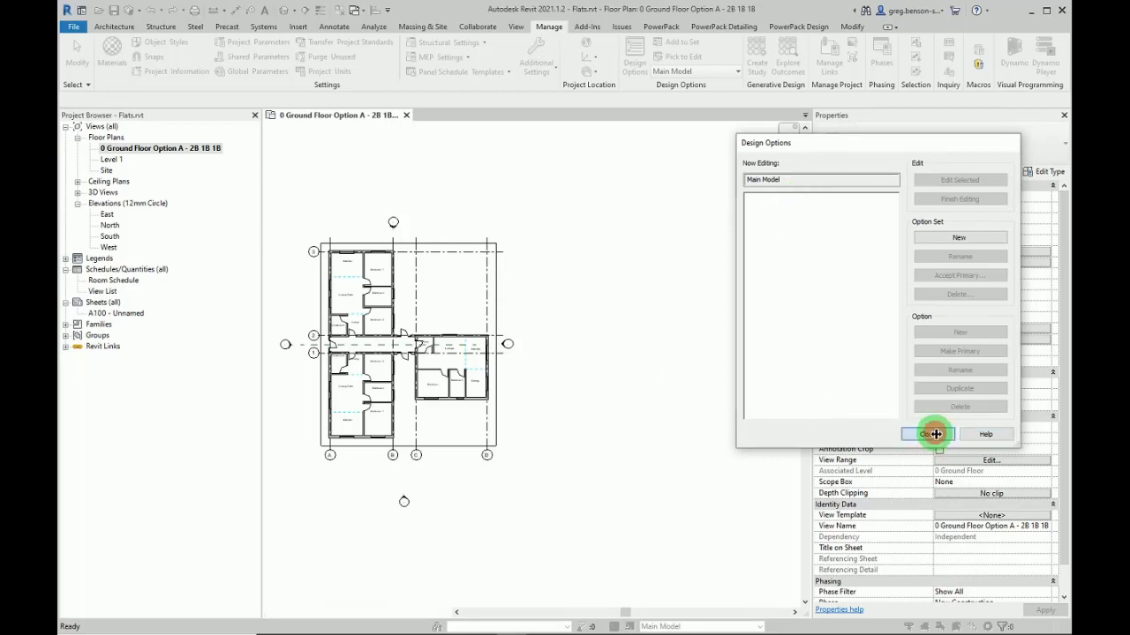
middle_drag(557, 403, 645, 439)
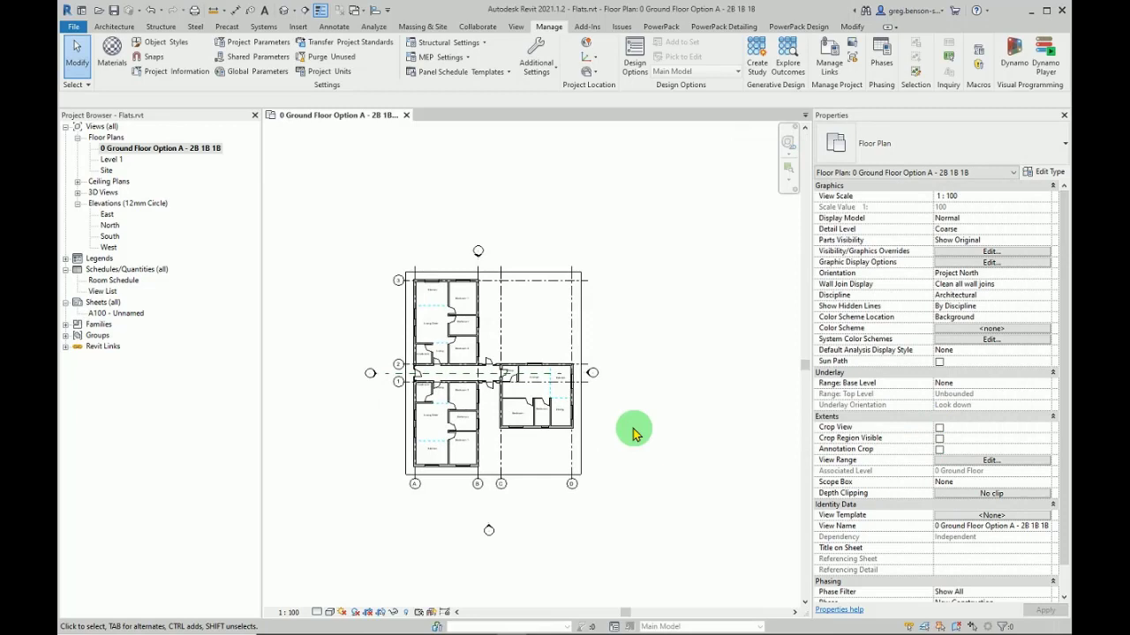